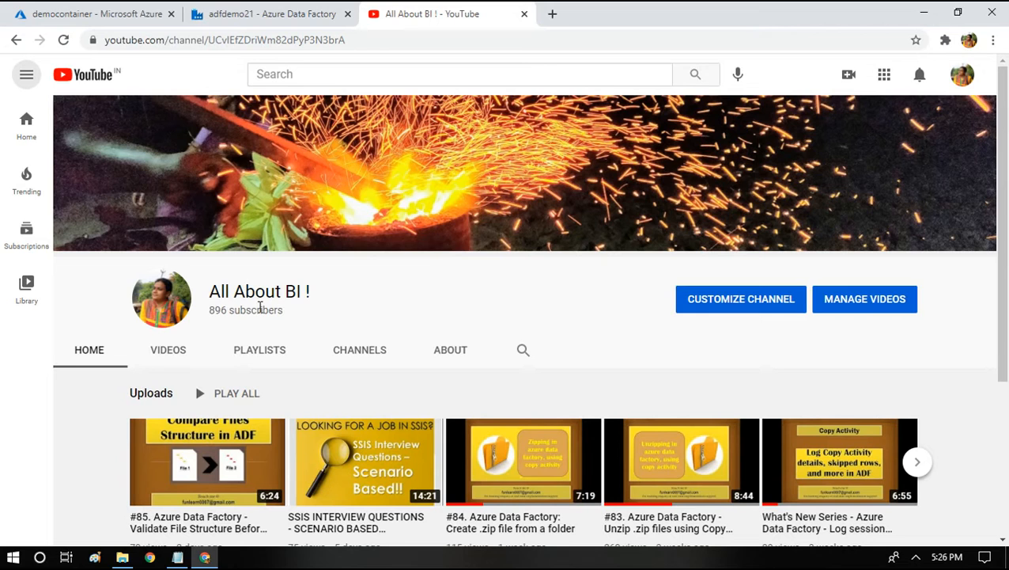
Step: Switch to the Notepad notes and highlight the container name, the folder path and the two CSV file names in turn
{"action": "left_click", "coordinate": [178, 557]}
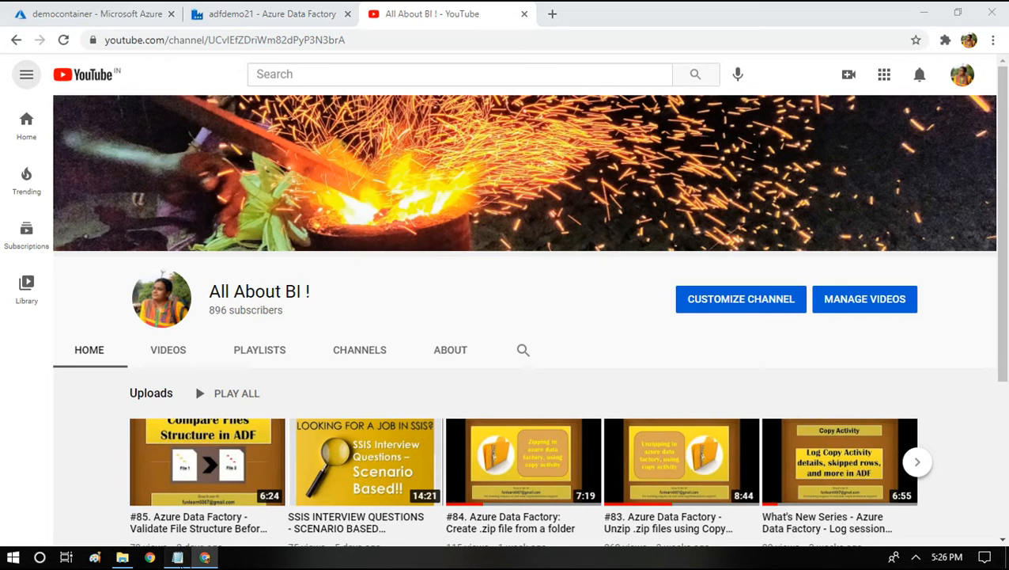
{"action": "left_click_drag", "start_coordinate": [707, 171], "coordinate": [592, 163]}
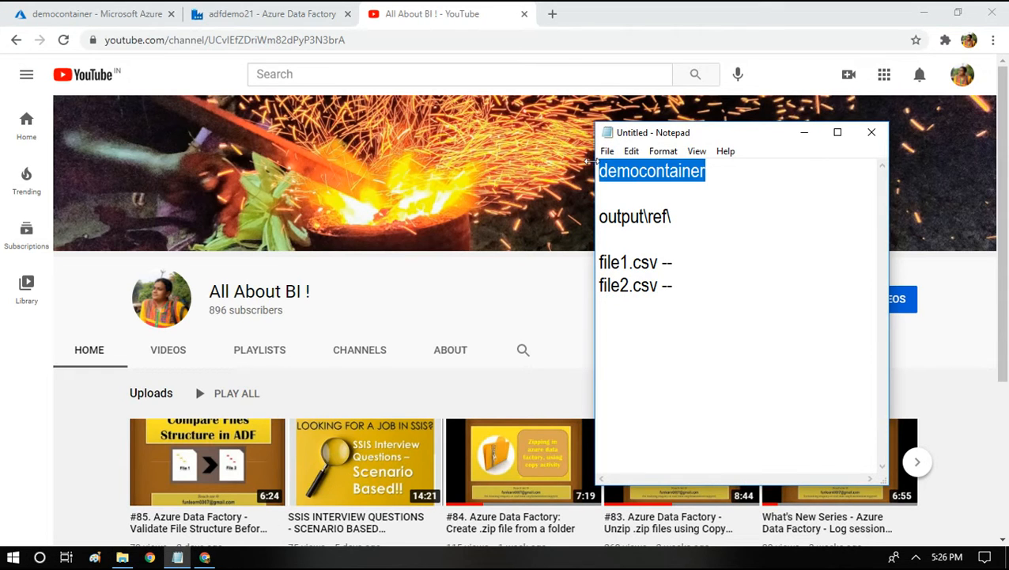
{"action": "left_click_drag", "start_coordinate": [691, 225], "coordinate": [596, 217]}
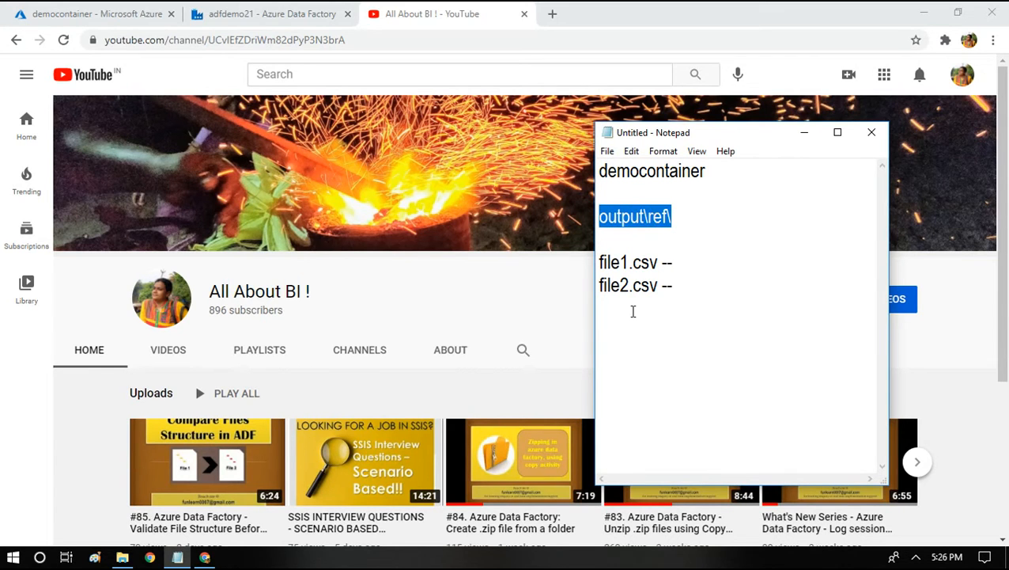
{"action": "left_click_drag", "start_coordinate": [667, 309], "coordinate": [589, 261]}
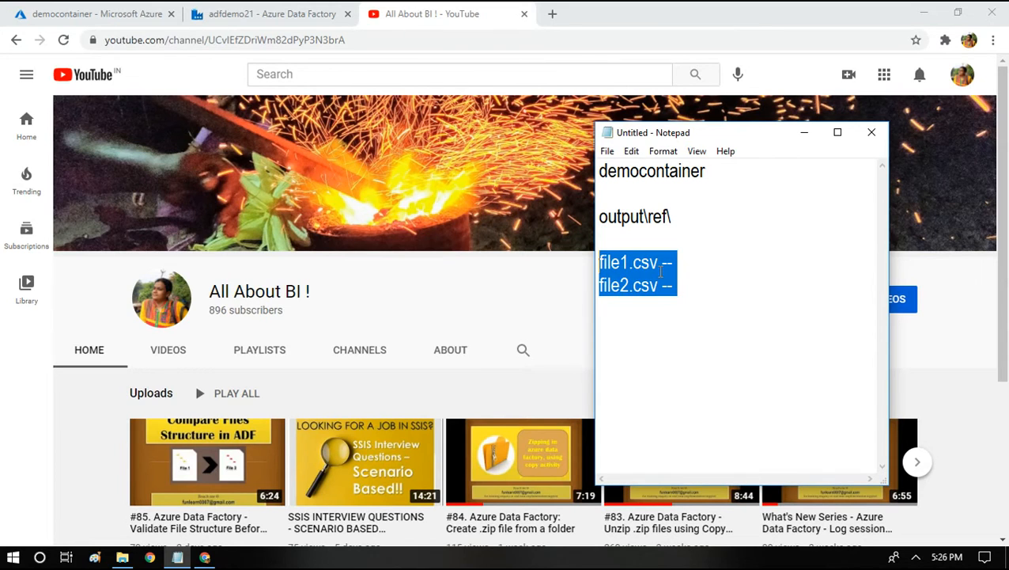
Step: Add the line "mapping data flow activity" below the CSV file names, leaving blank lines between them
{"action": "key", "text": "Down"}
{"action": "key", "text": "Down"}
{"action": "key", "text": "Return"}
{"action": "key", "text": "Return"}
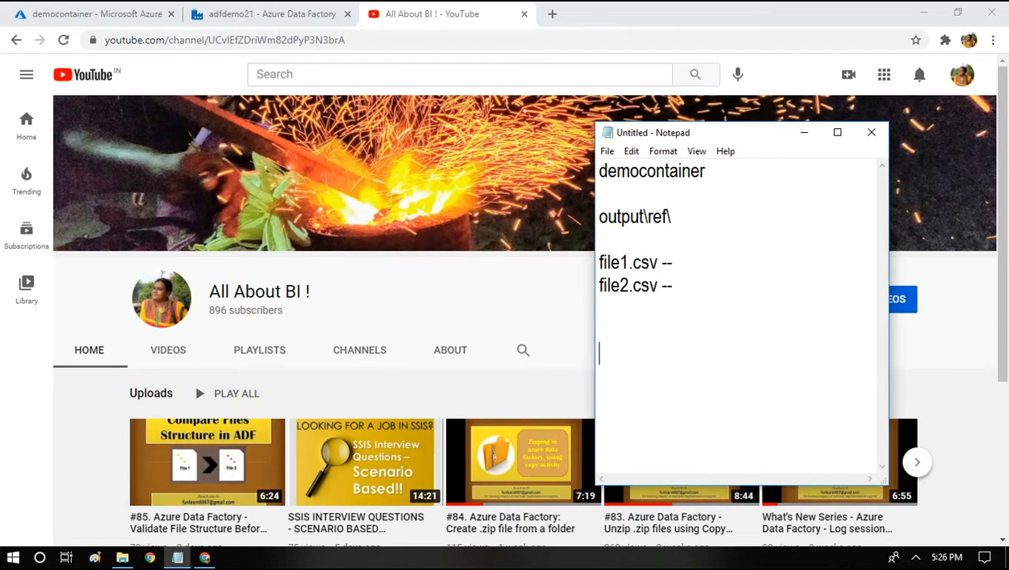
{"action": "type", "text": "data flow activity"}
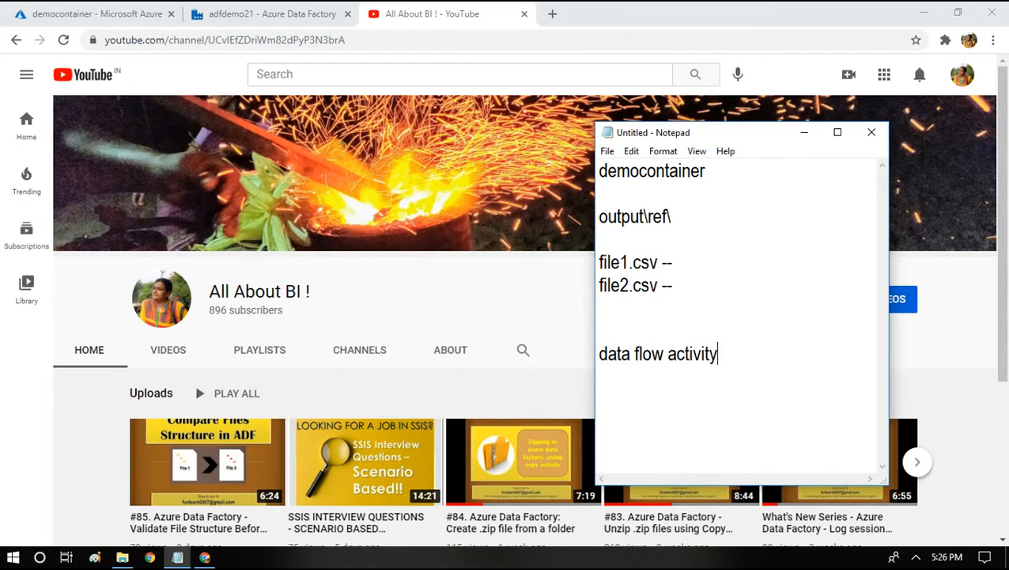
{"action": "key", "text": "Home"}
{"action": "type", "text": "am"}
{"action": "key", "text": "BackSpace"}
{"action": "key", "text": "BackSpace"}
{"action": "type", "text": "mappi"}
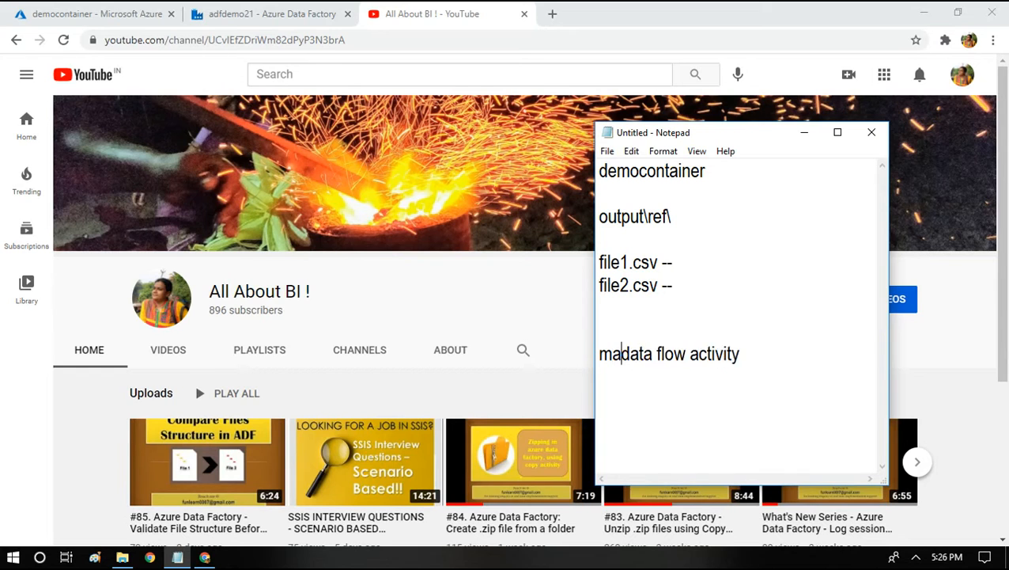
{"action": "type", "text": "ng"}
Step: Extend the mapping data flow line with "-- copy to test\" and start a new line beneath it
{"action": "key", "text": "End"}
{"action": "type", "text": "--"}
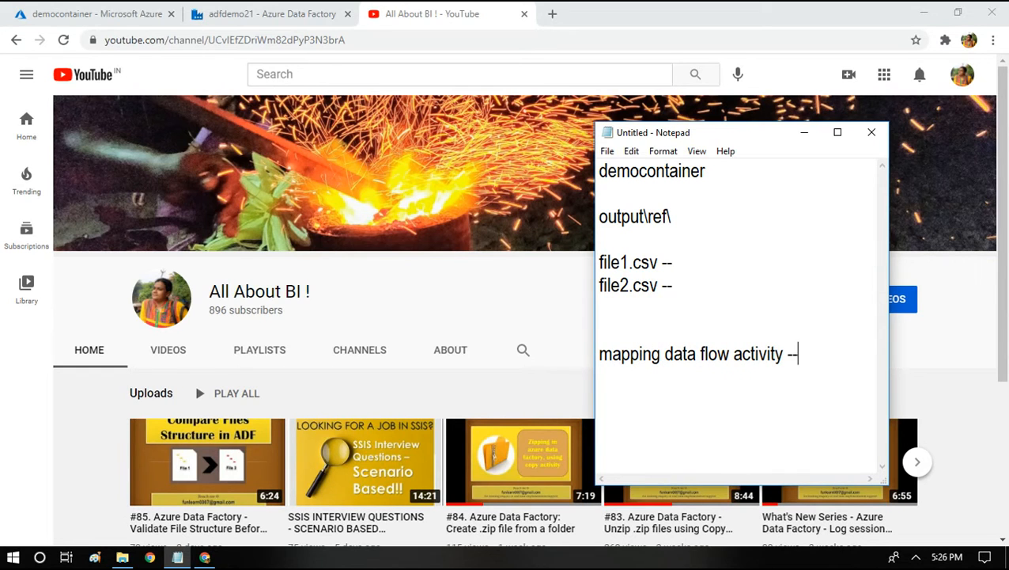
{"action": "type", "text": " copy"}
{"action": "left_click_drag", "start_coordinate": [672, 217], "coordinate": [603, 216]}
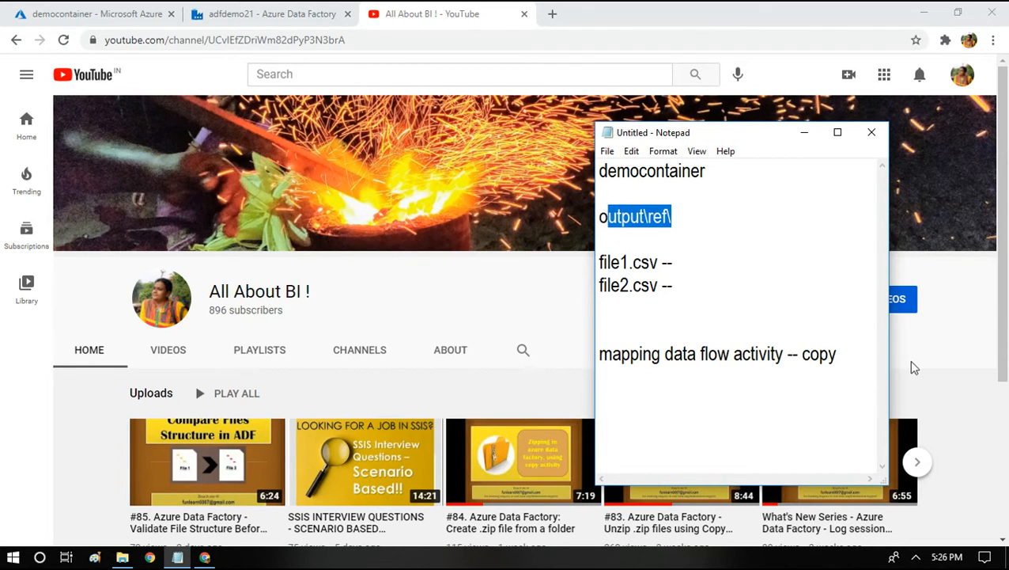
{"action": "left_click", "coordinate": [862, 353]}
{"action": "type", "text": "to test\\"}
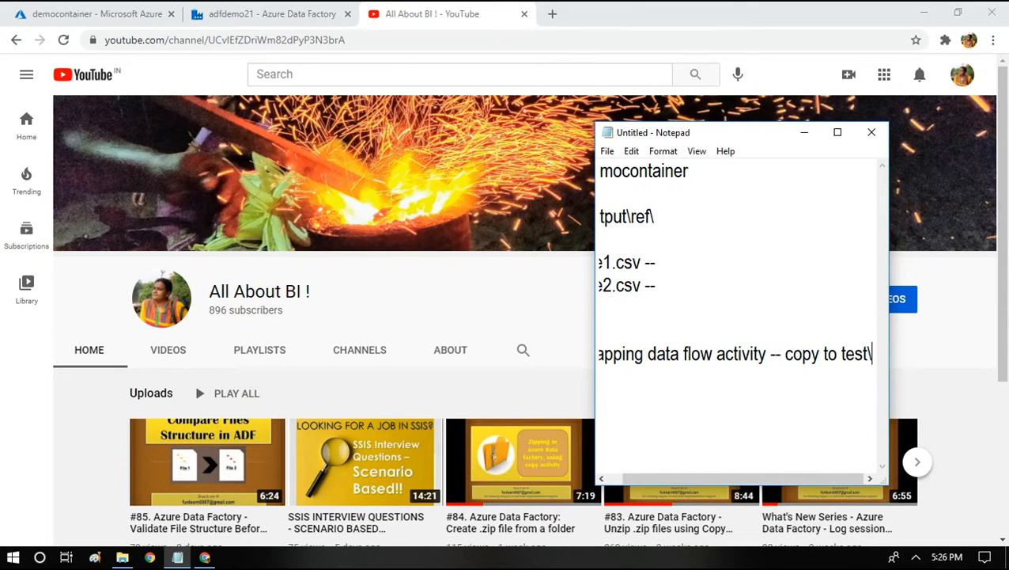
{"action": "key", "text": "Return"}
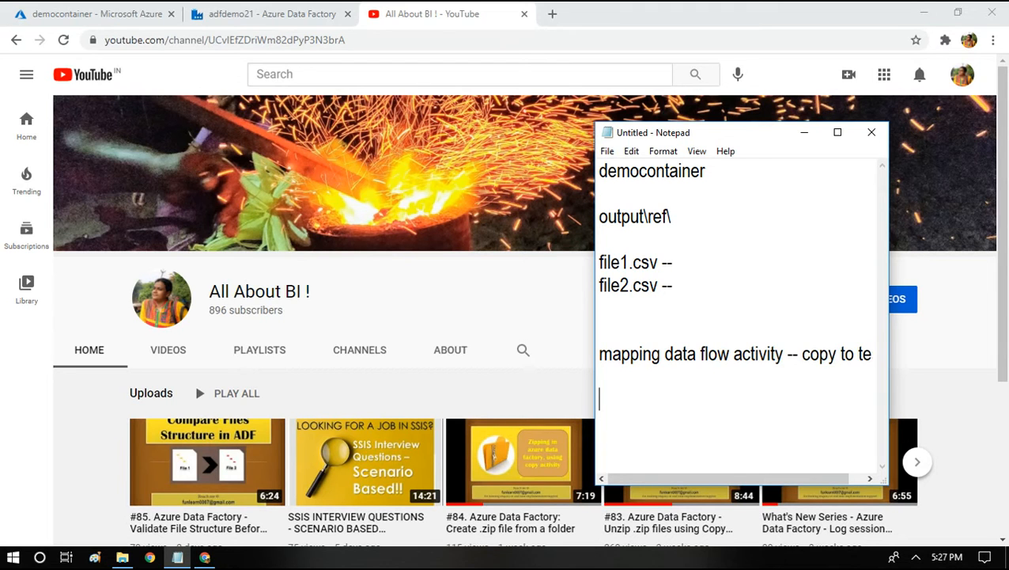
Step: Switch to the Azure portal and examine the contents of democontainer's Output/ref and Test folders
{"action": "left_click", "coordinate": [74, 6]}
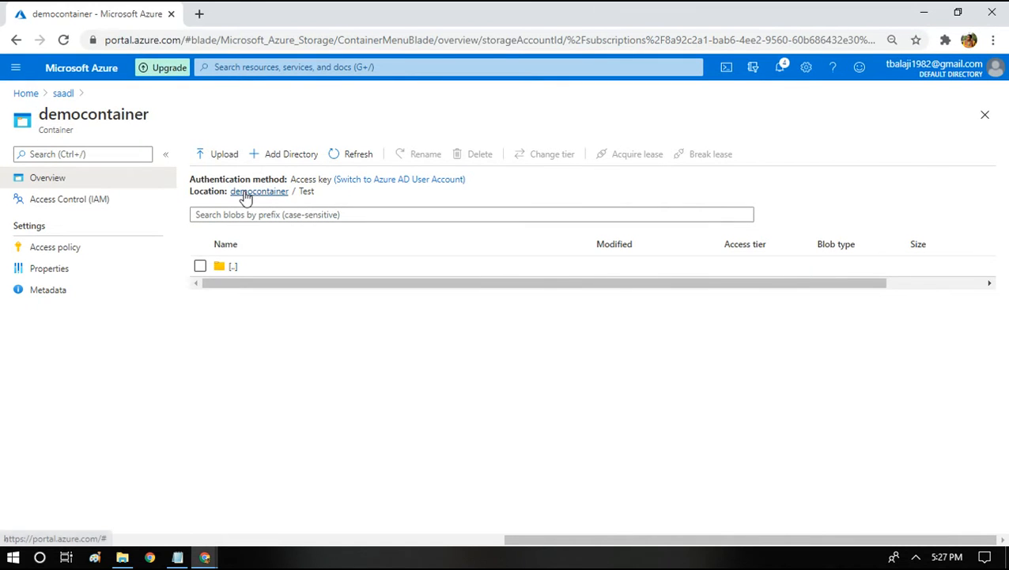
{"action": "left_click", "coordinate": [246, 193]}
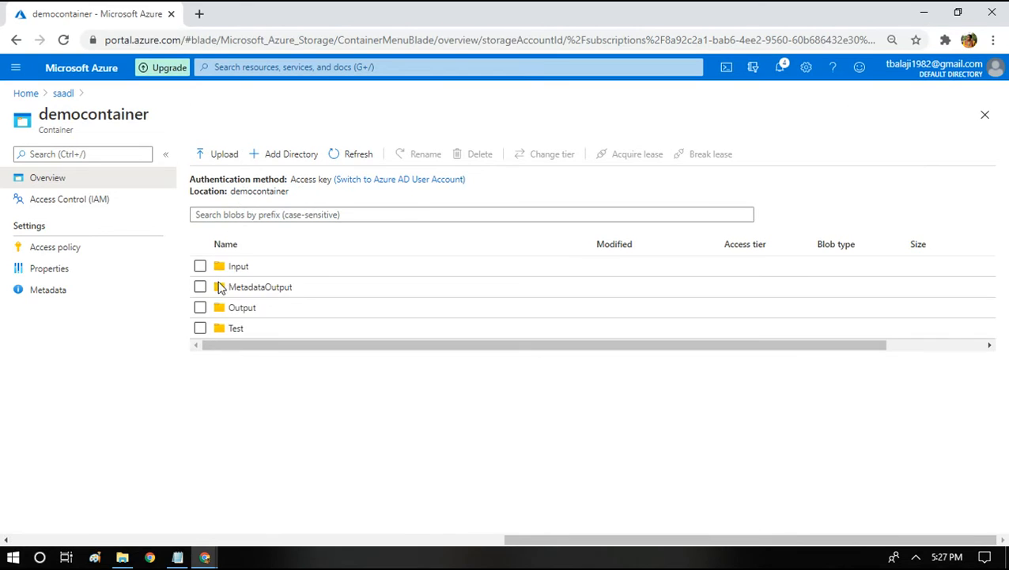
{"action": "left_click", "coordinate": [235, 309]}
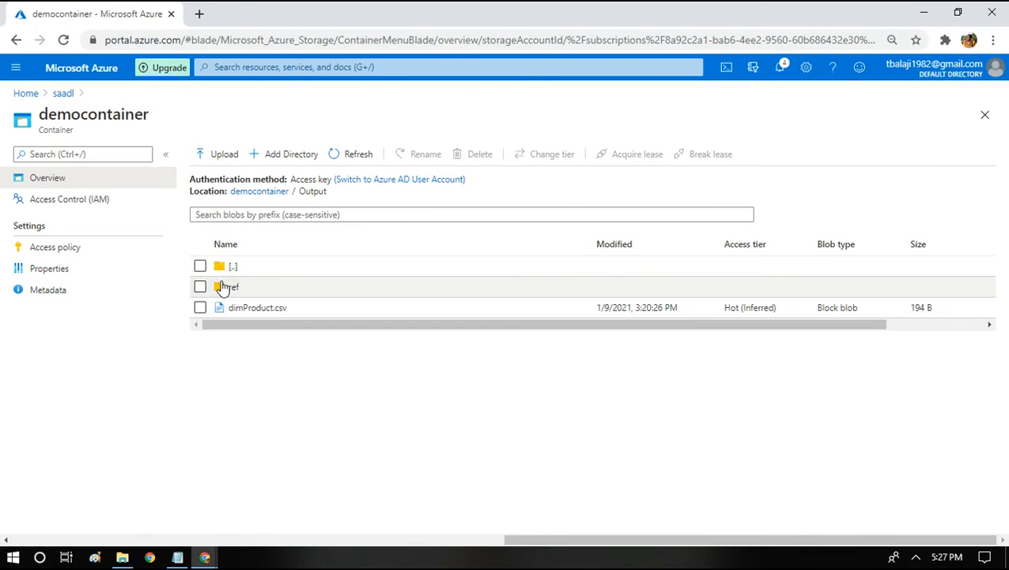
{"action": "left_click", "coordinate": [227, 287]}
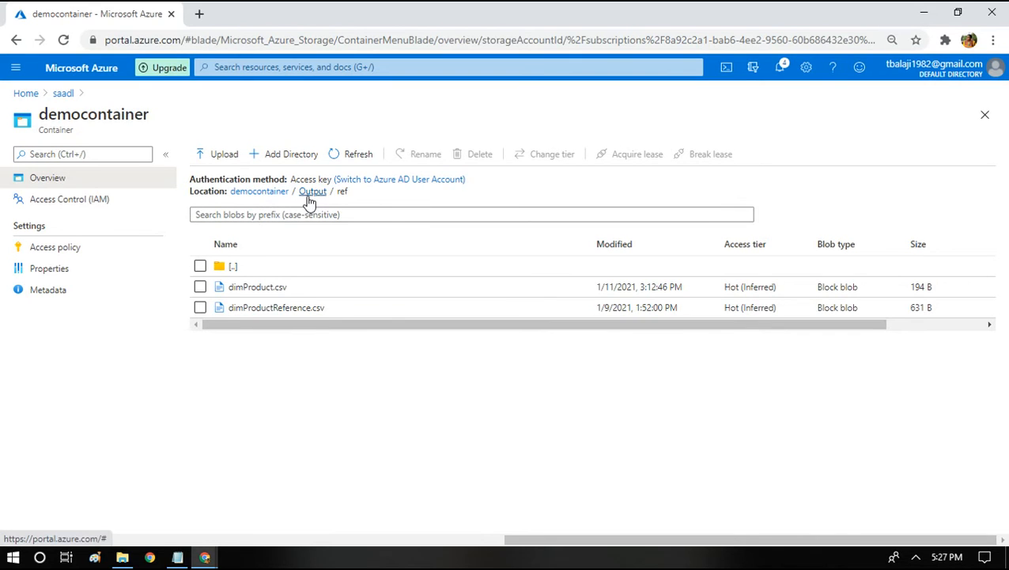
{"action": "left_click", "coordinate": [267, 194]}
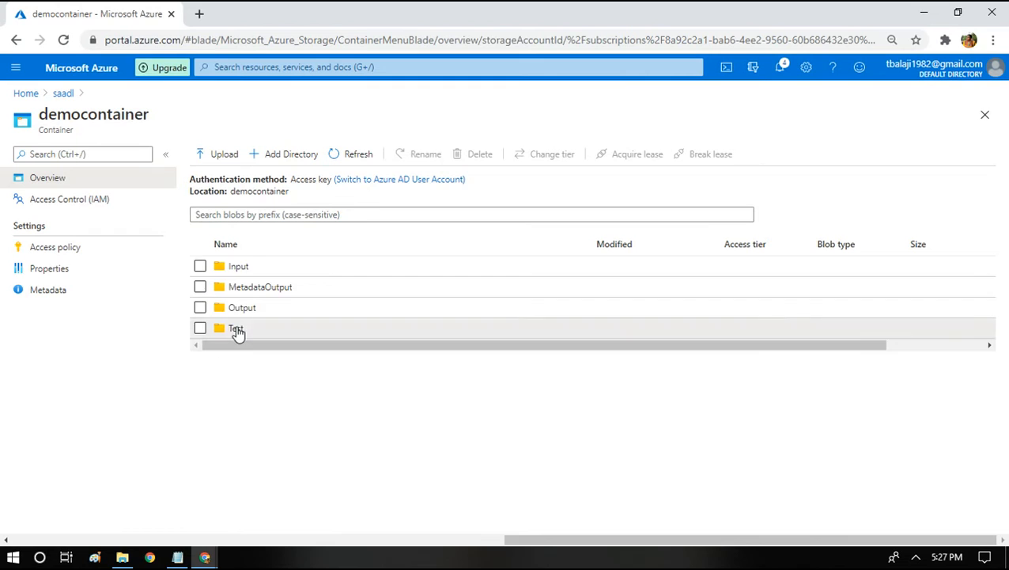
{"action": "left_click", "coordinate": [237, 329]}
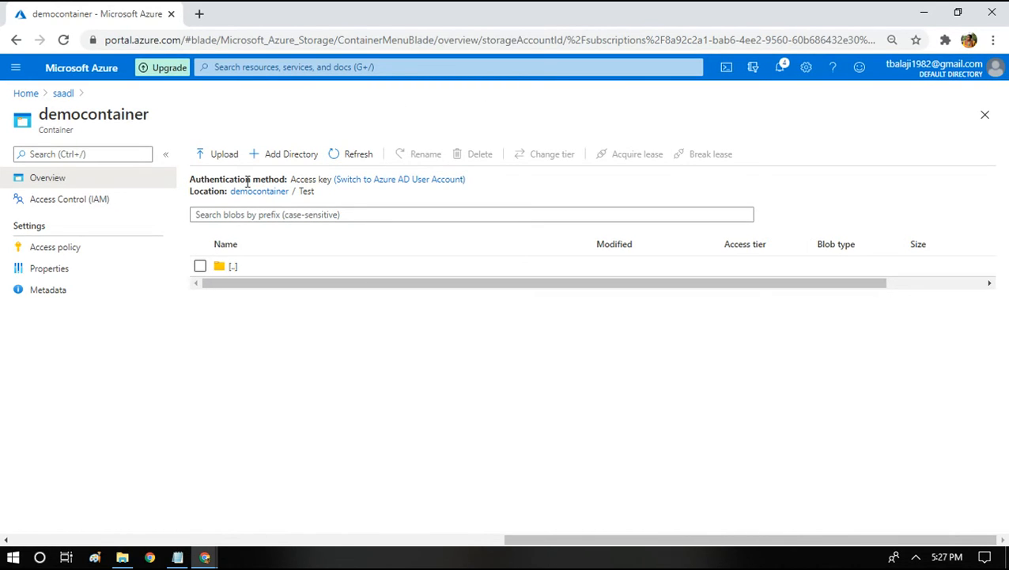
Step: Switch to Azure Data Factory and show the pl_dftest pipeline's top-level canvas with its latest run output
{"action": "mouse_move", "coordinate": [204, 557]}
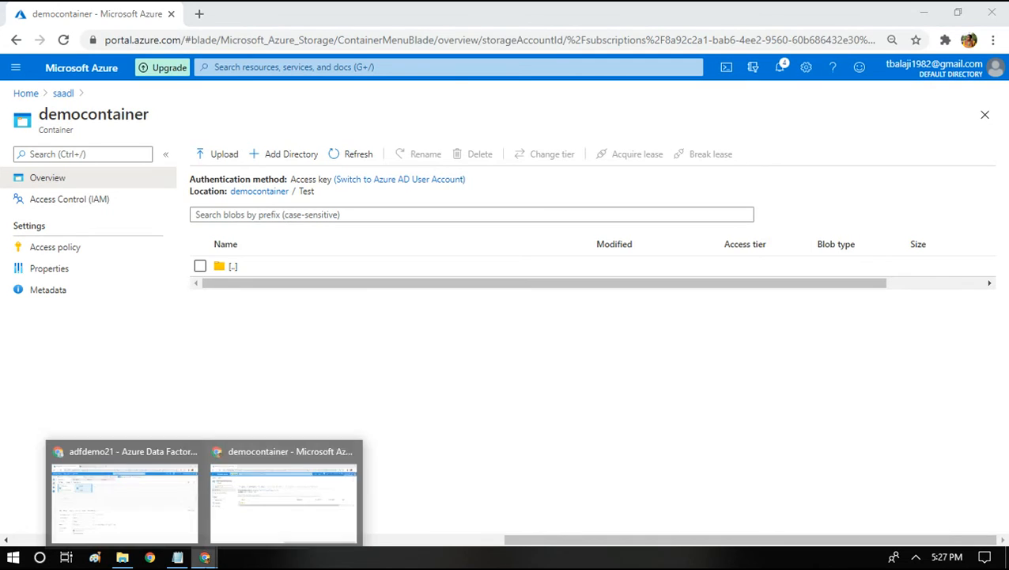
{"action": "left_click", "coordinate": [143, 520]}
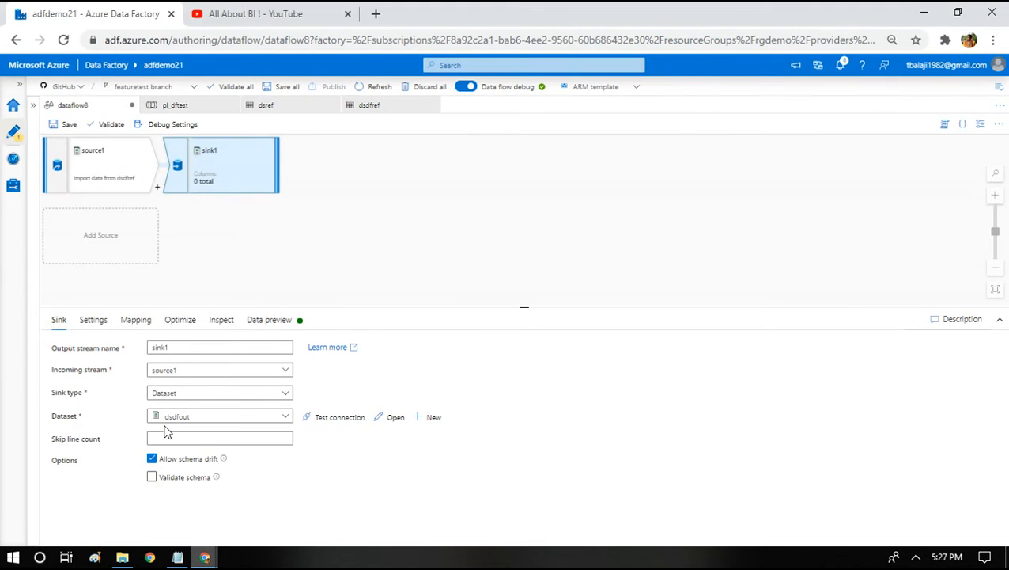
{"action": "left_click", "coordinate": [152, 107]}
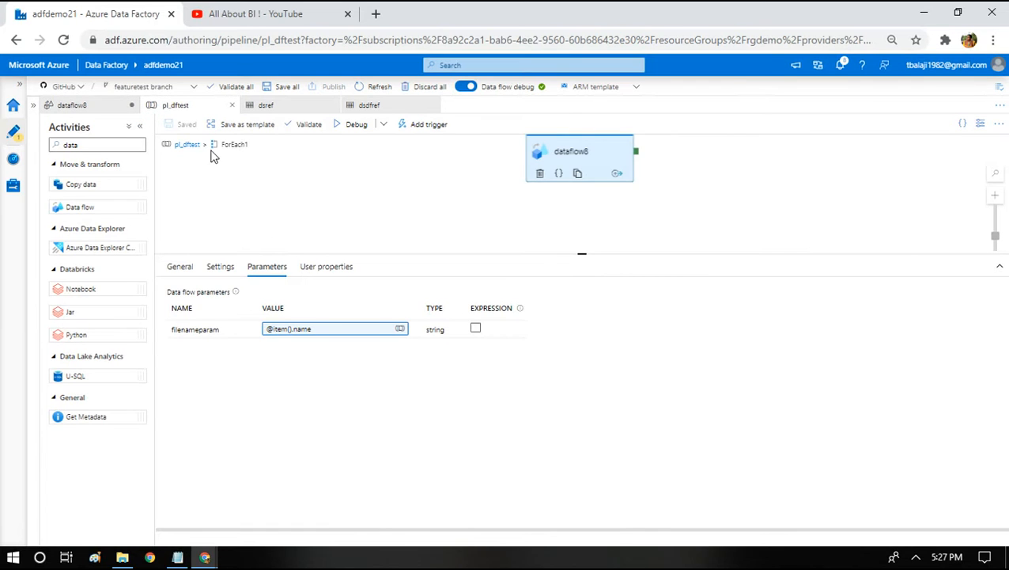
{"action": "left_click", "coordinate": [181, 145]}
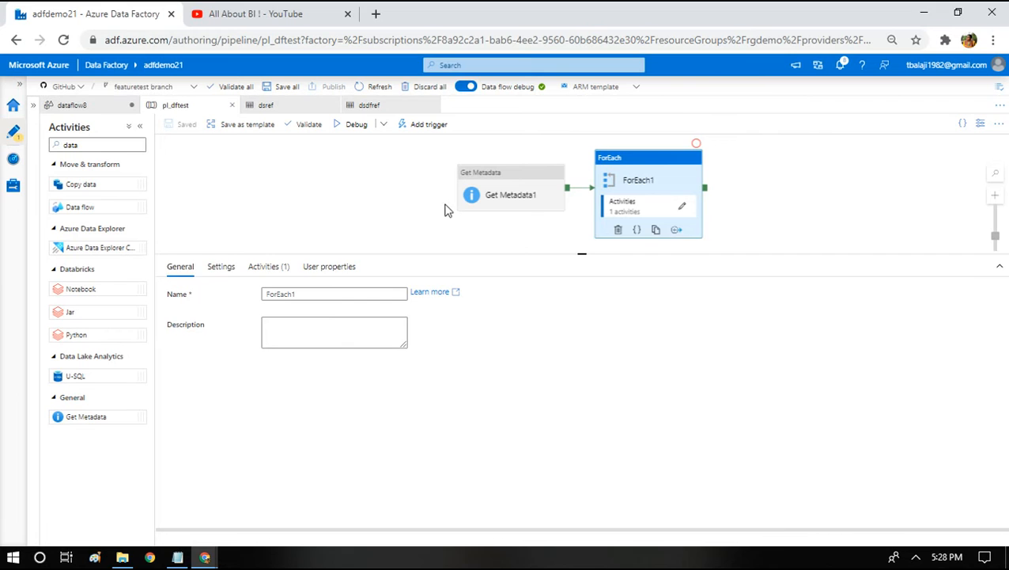
{"action": "left_click", "coordinate": [445, 204]}
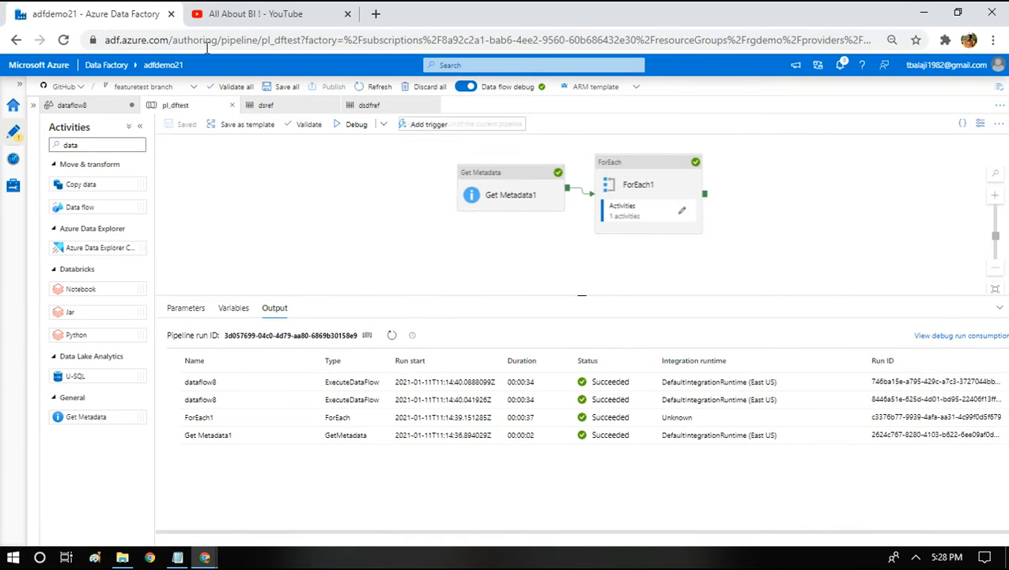
Step: Return to democontainer in the Azure portal and view the files in the Output/ref folder
{"action": "mouse_move", "coordinate": [205, 558]}
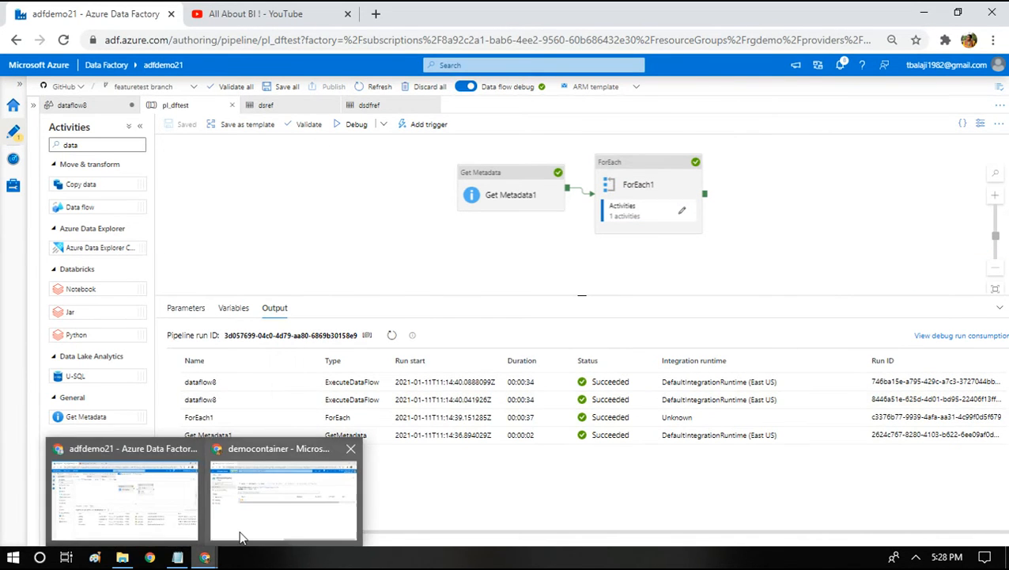
{"action": "left_click", "coordinate": [234, 536]}
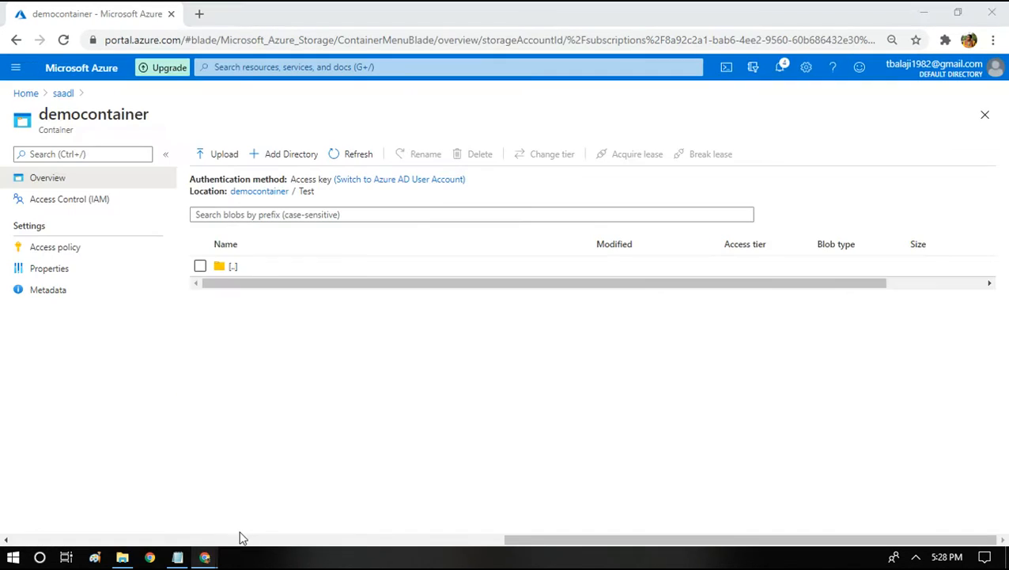
{"action": "left_click", "coordinate": [260, 196]}
{"action": "left_click", "coordinate": [241, 310]}
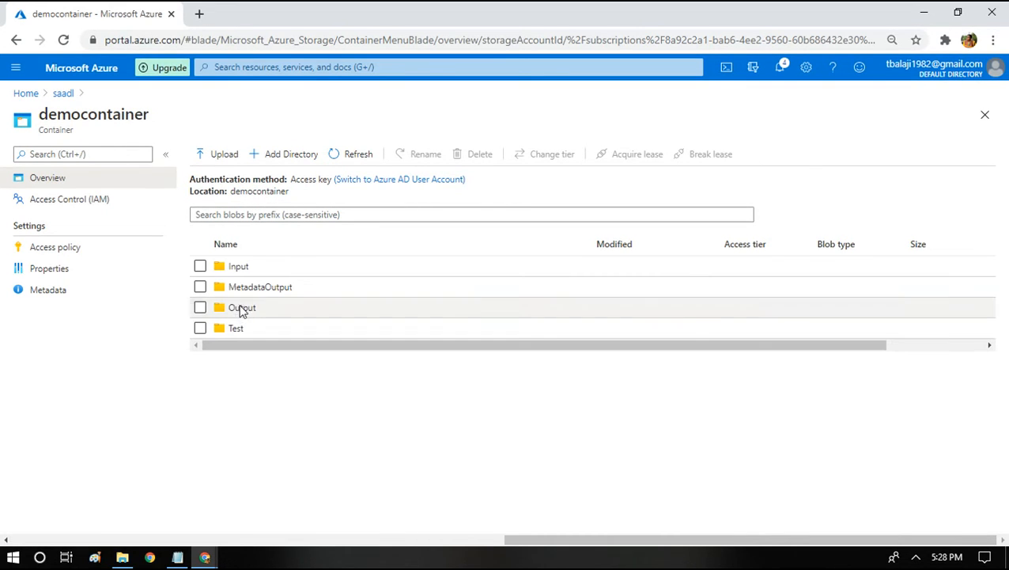
{"action": "left_click", "coordinate": [239, 288]}
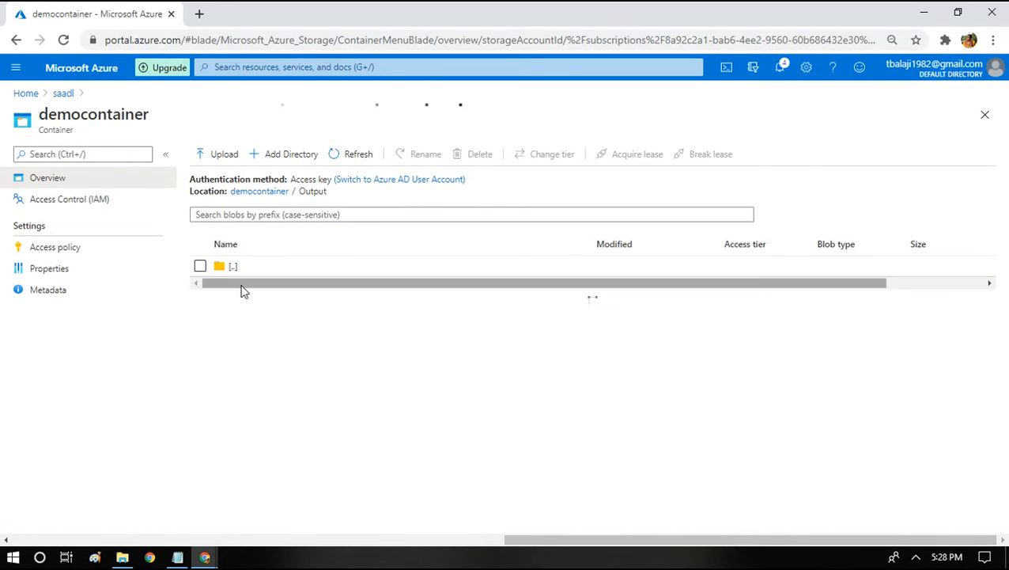
Step: Switch back to Azure Data Factory and examine the dataset and field list of the Get Metadata1 activity
{"action": "mouse_move", "coordinate": [204, 559]}
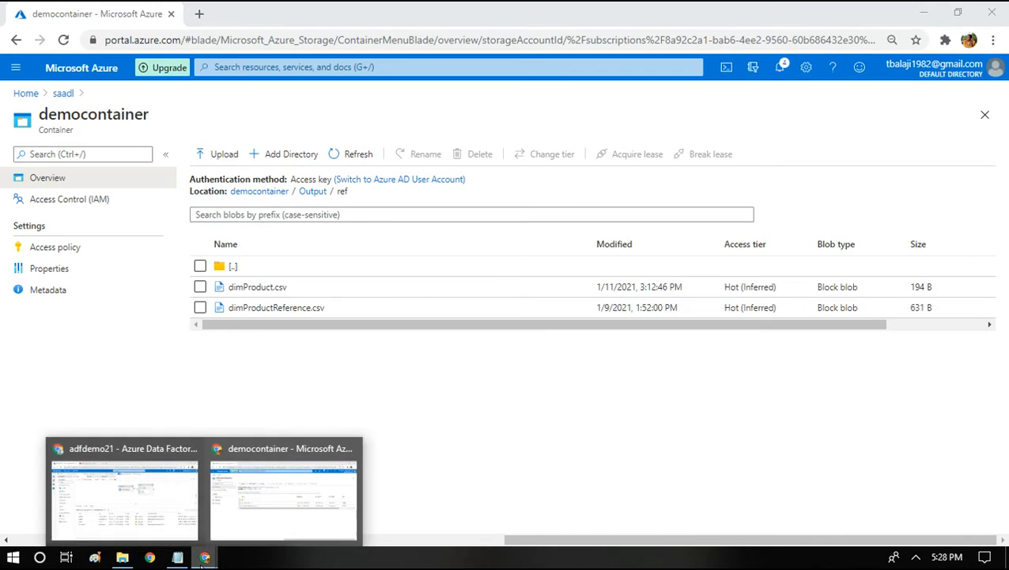
{"action": "left_click", "coordinate": [129, 500]}
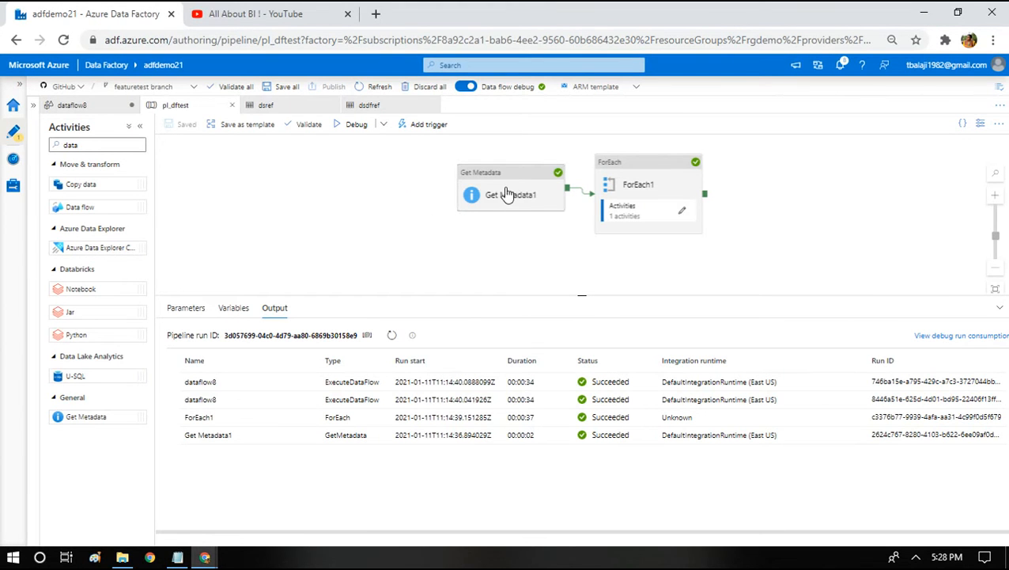
{"action": "left_click", "coordinate": [512, 192]}
{"action": "left_click_drag", "start_coordinate": [341, 290], "coordinate": [335, 255]}
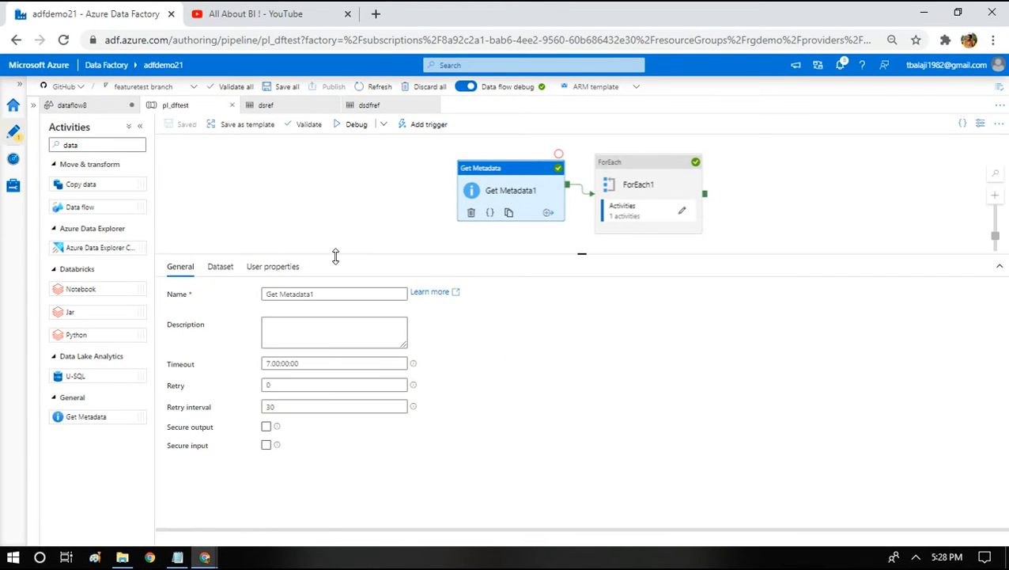
{"action": "left_click", "coordinate": [229, 268]}
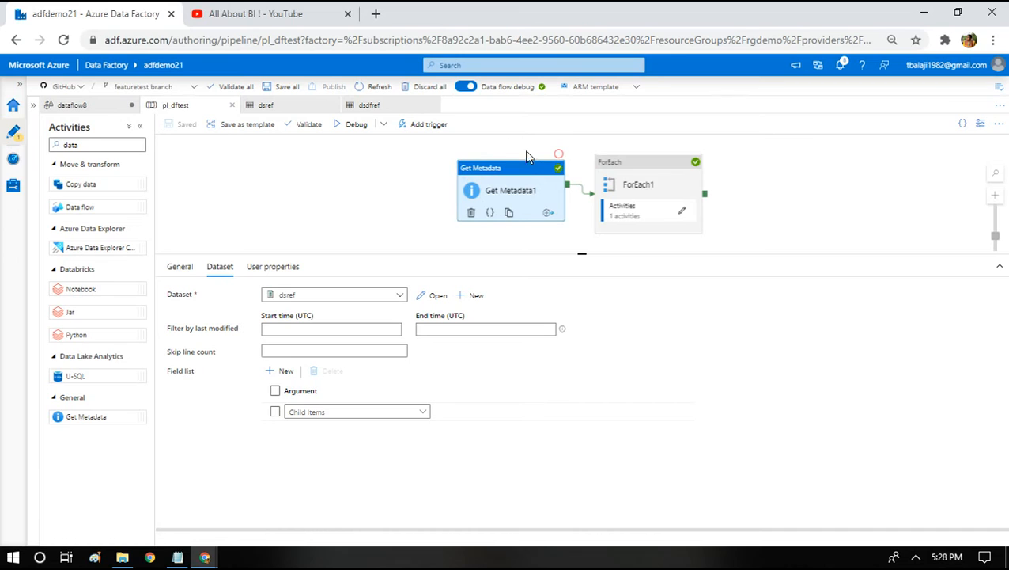
Step: Review ForEach1's items expression and the parameters of its inner dataflow8 activity, and return to the pl_dftest canvas
{"action": "left_click", "coordinate": [622, 196]}
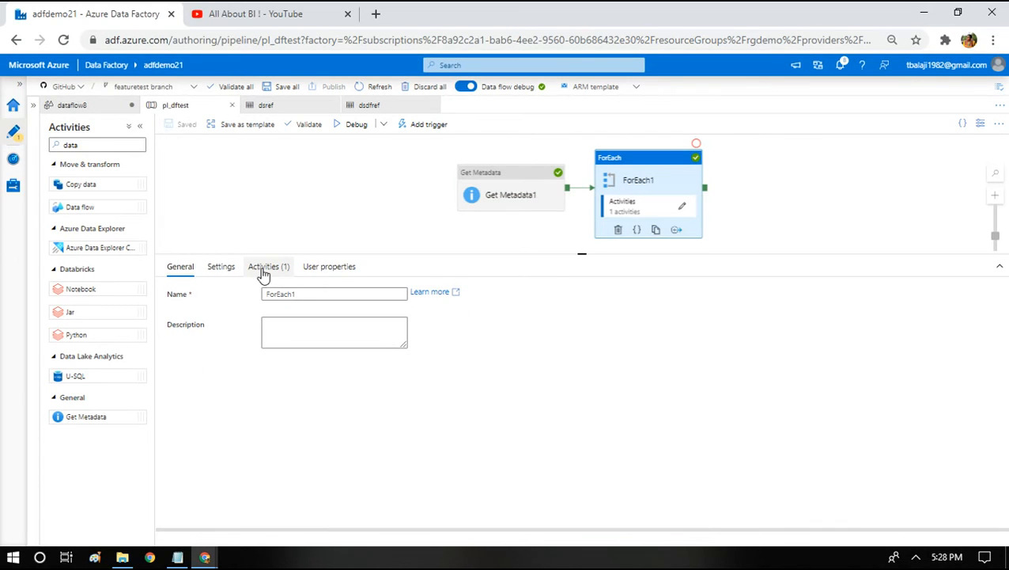
{"action": "left_click", "coordinate": [222, 266]}
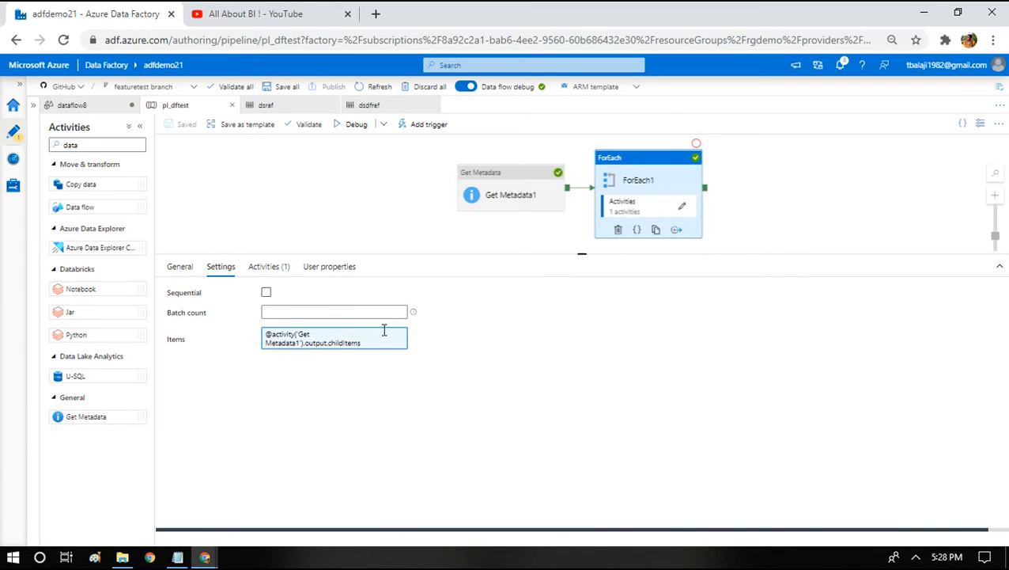
{"action": "left_click", "coordinate": [683, 208]}
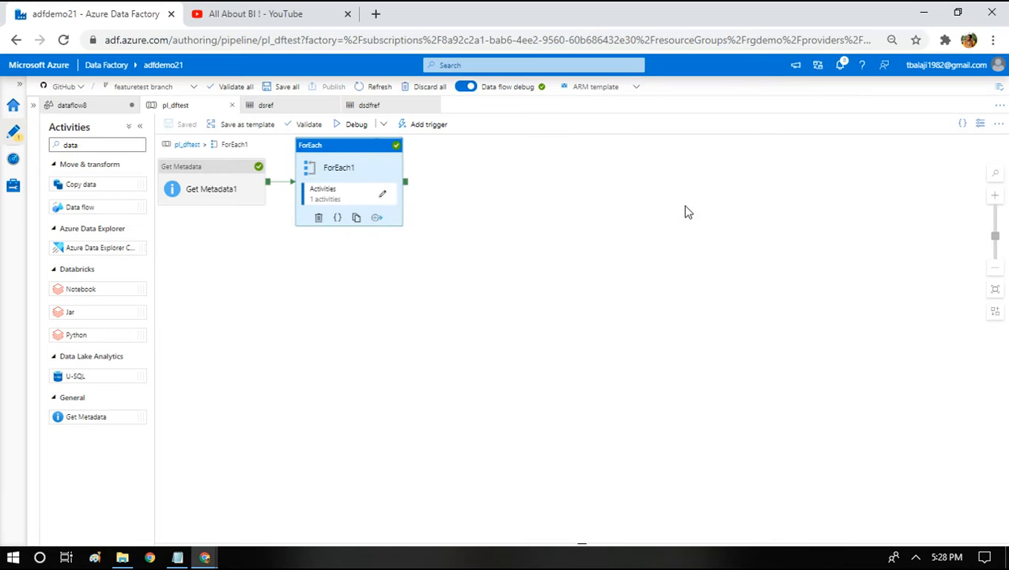
{"action": "left_click_drag", "start_coordinate": [576, 154], "coordinate": [420, 199]}
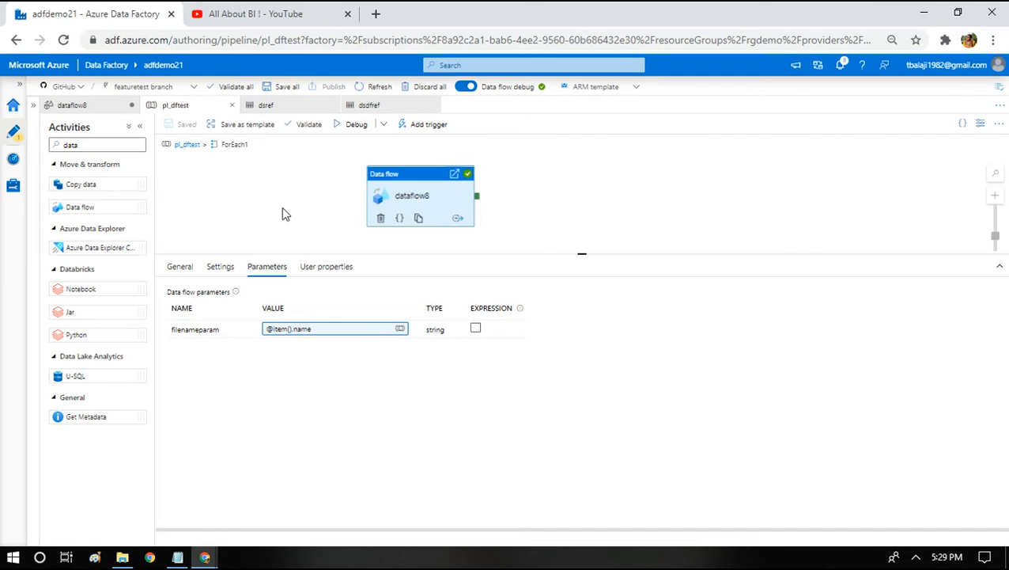
{"action": "left_click", "coordinate": [188, 145]}
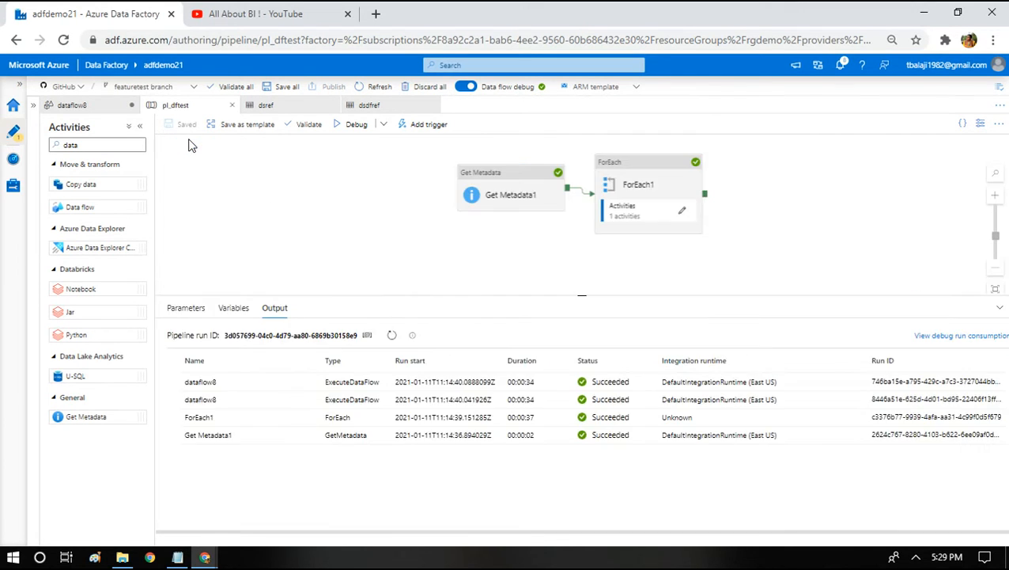
Step: Open dataflow8 from inside ForEach1 and examine the data flow's own parameter definitions
{"action": "left_click", "coordinate": [653, 173]}
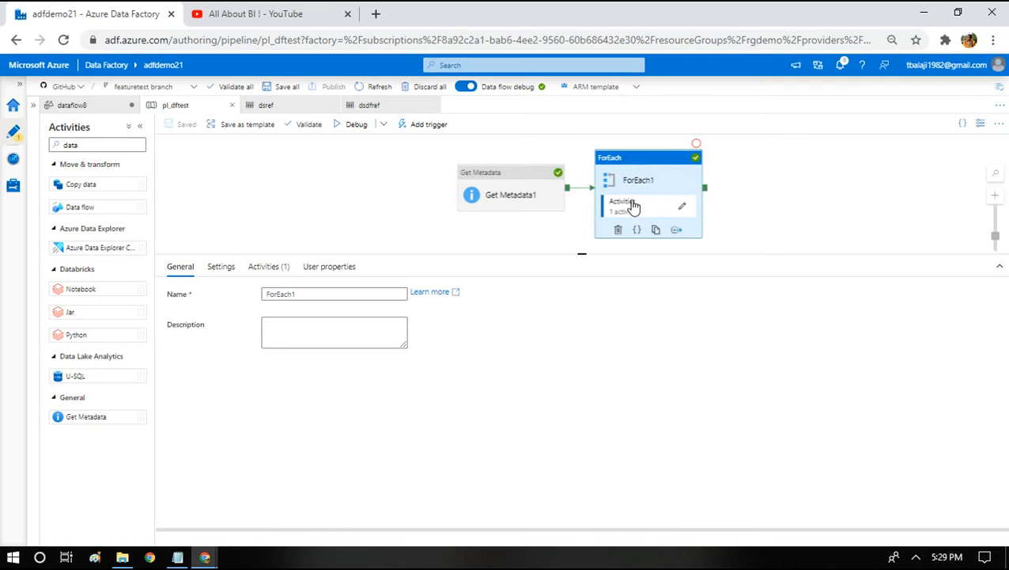
{"action": "left_click", "coordinate": [682, 208]}
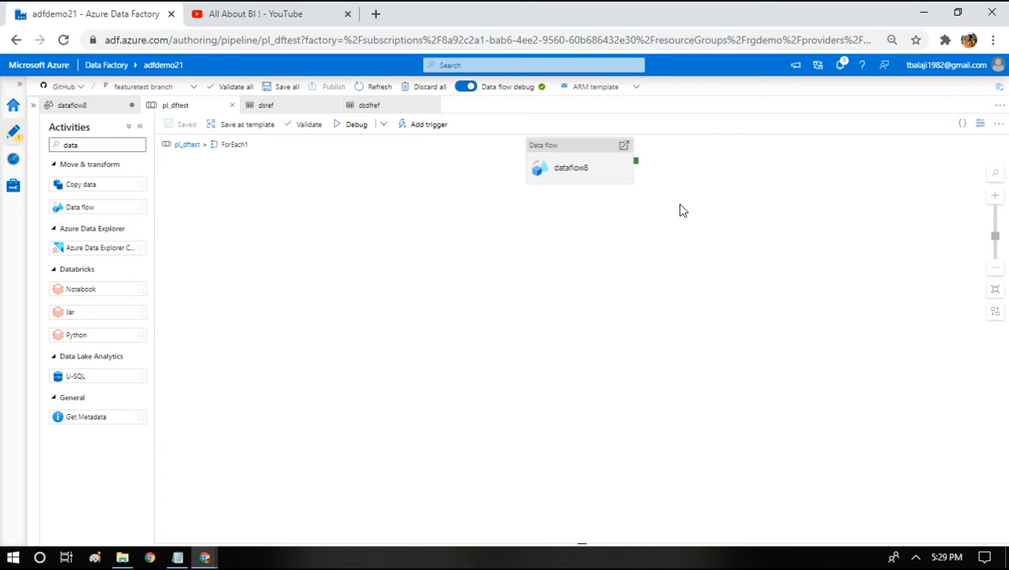
{"action": "left_click", "coordinate": [552, 151]}
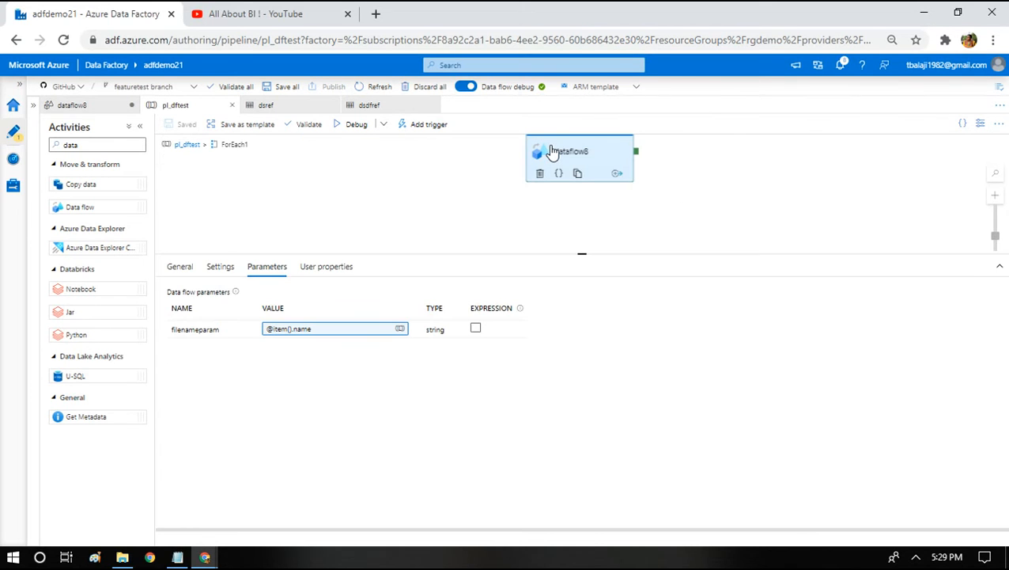
{"action": "double_click", "coordinate": [552, 152]}
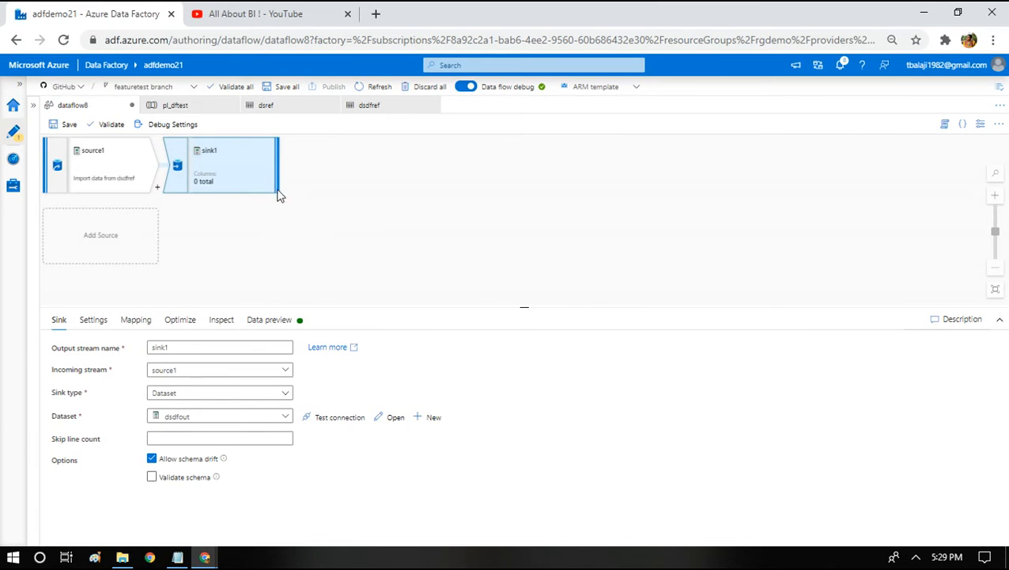
{"action": "left_click", "coordinate": [403, 201]}
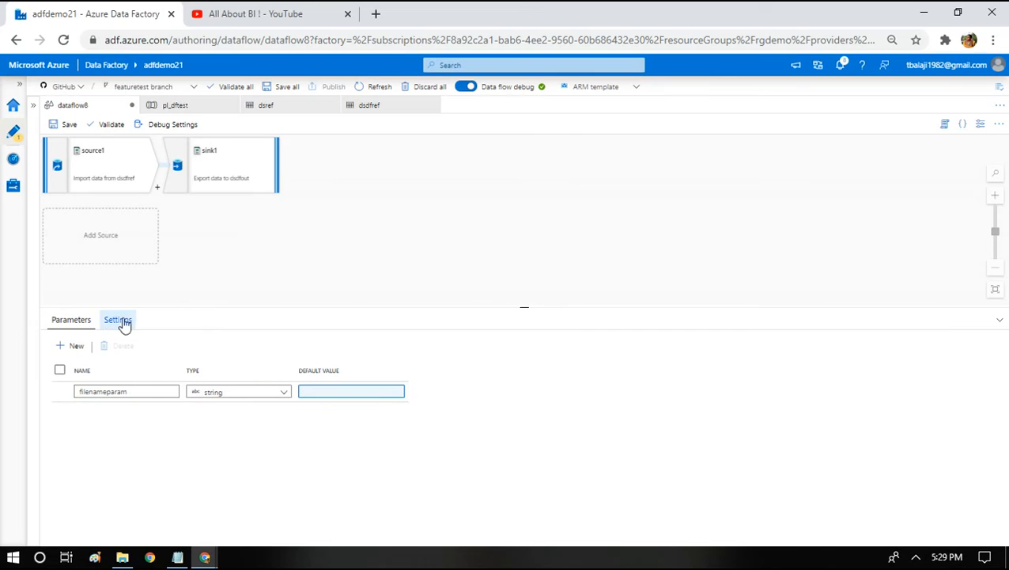
{"action": "mouse_move", "coordinate": [219, 186]}
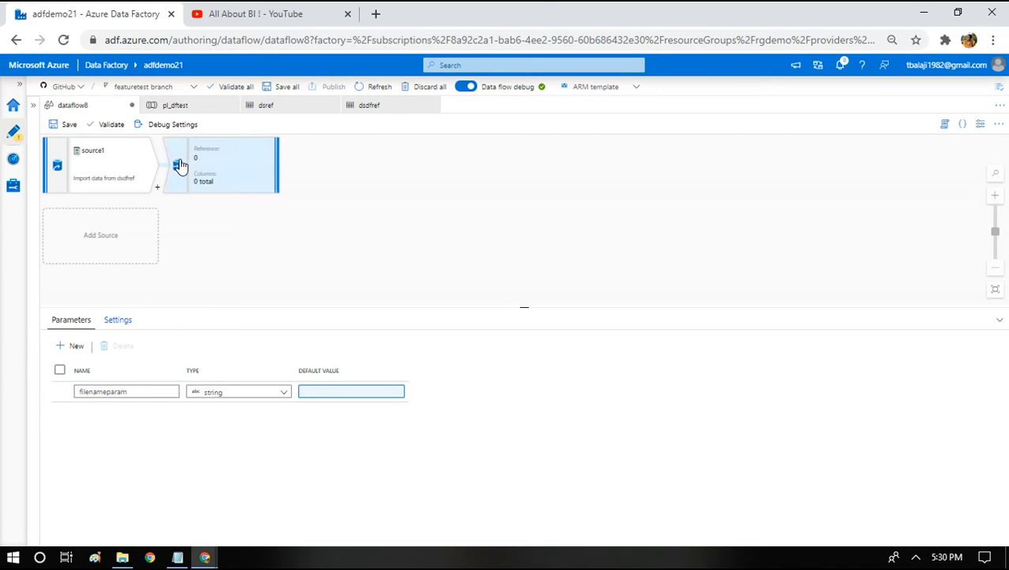
Step: Compare the filenameparam value passed by the pipeline's dataflow8 activity with the parameter defined in the data flow
{"action": "left_click", "coordinate": [173, 110]}
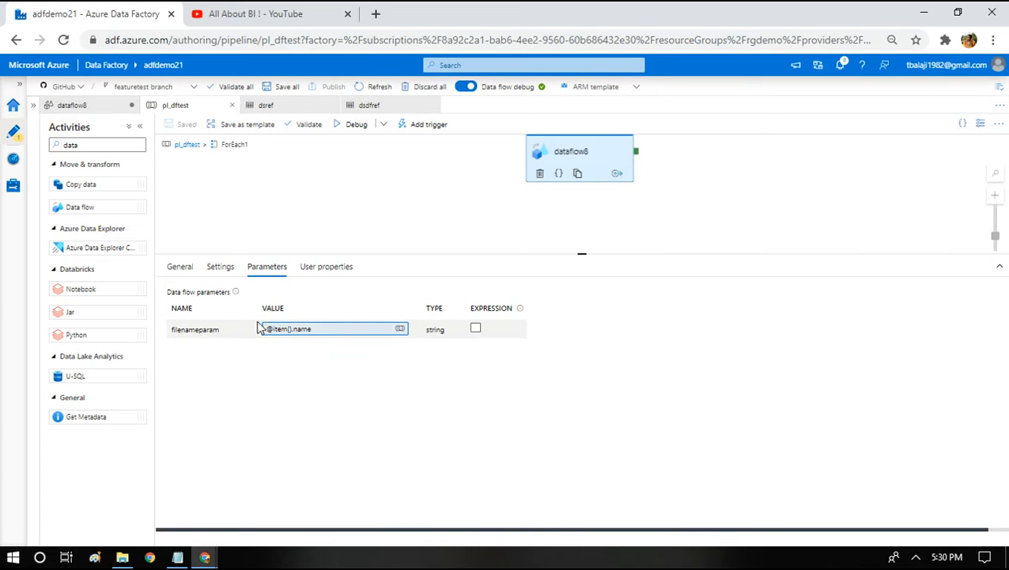
{"action": "double_click", "coordinate": [584, 146]}
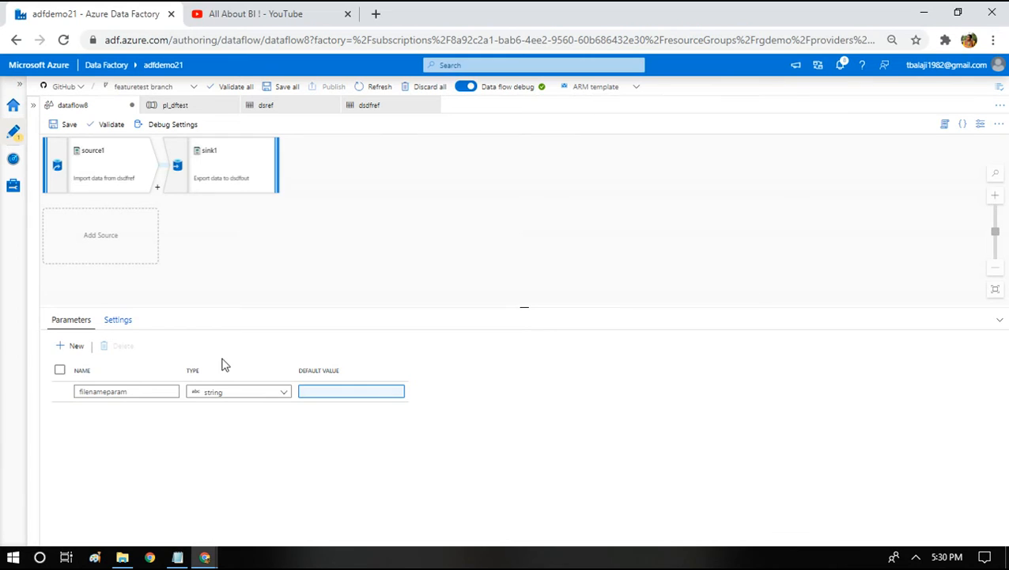
{"action": "left_click", "coordinate": [170, 109]}
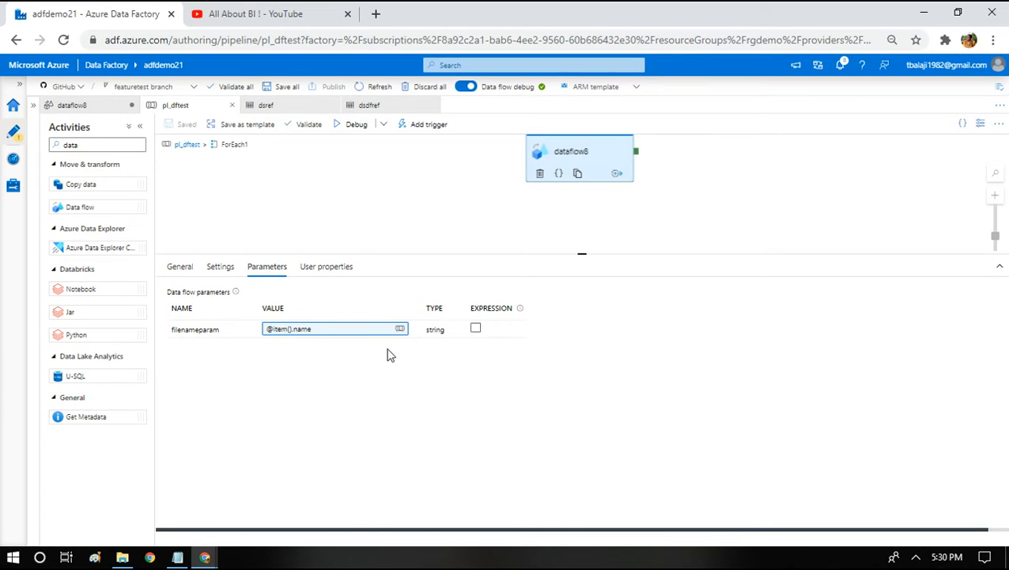
{"action": "double_click", "coordinate": [564, 149]}
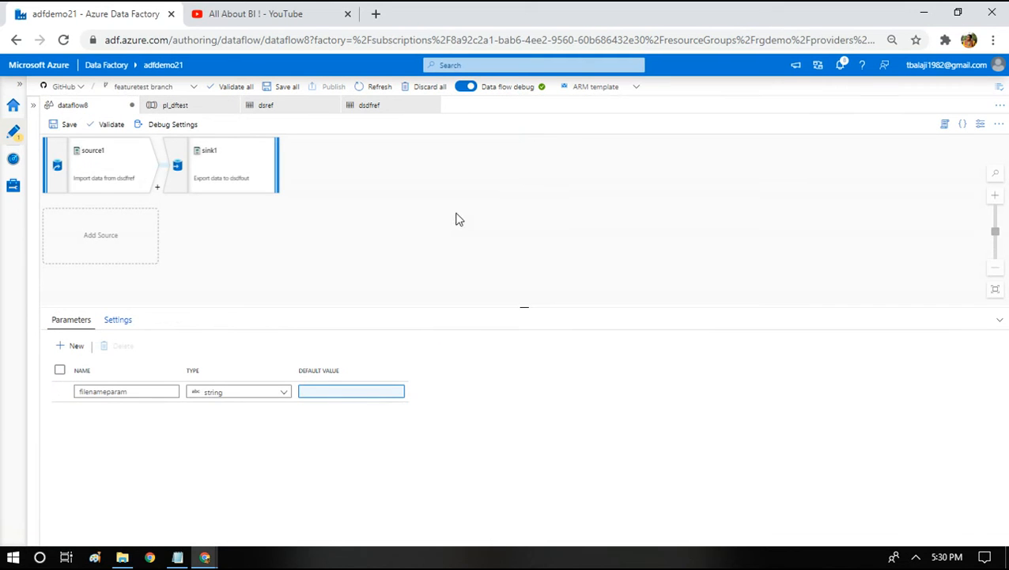
Step: Review the source1 and sink1 settings, and open source1's dsdfref dataset to examine its connection file path
{"action": "left_click", "coordinate": [81, 179]}
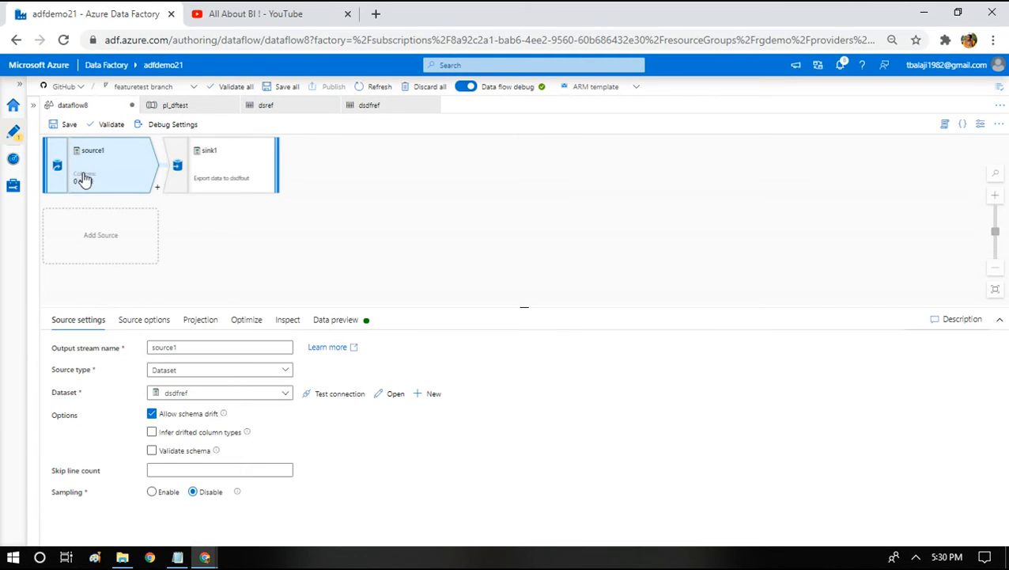
{"action": "left_click", "coordinate": [212, 174]}
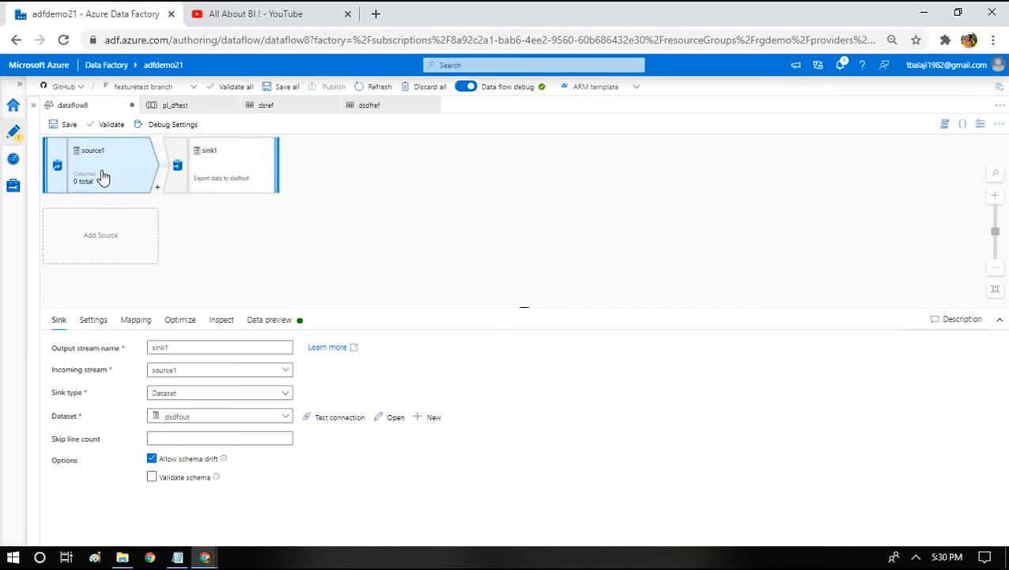
{"action": "left_click", "coordinate": [101, 174]}
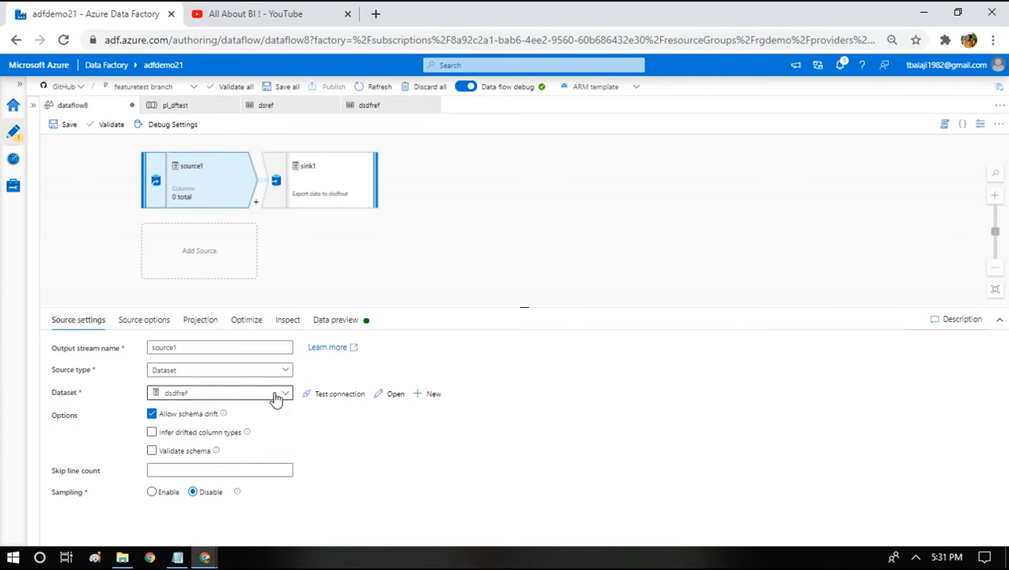
{"action": "left_click", "coordinate": [380, 398]}
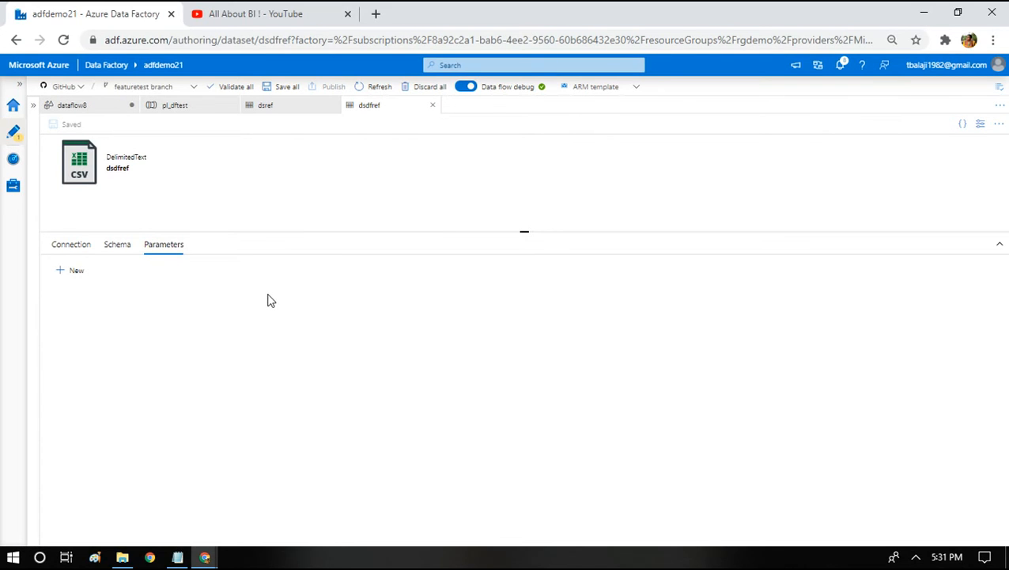
{"action": "left_click", "coordinate": [77, 246]}
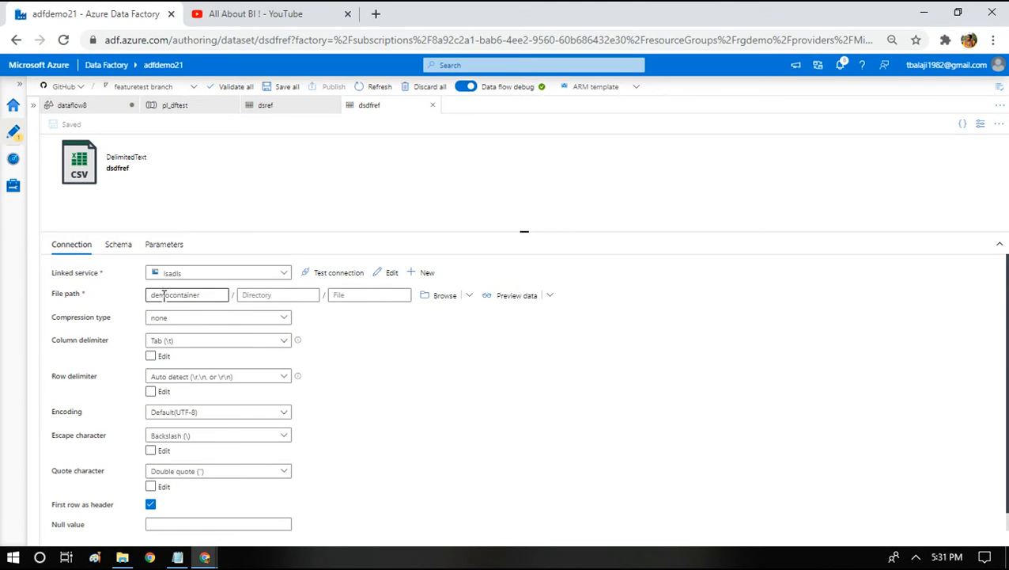
{"action": "left_click", "coordinate": [268, 295]}
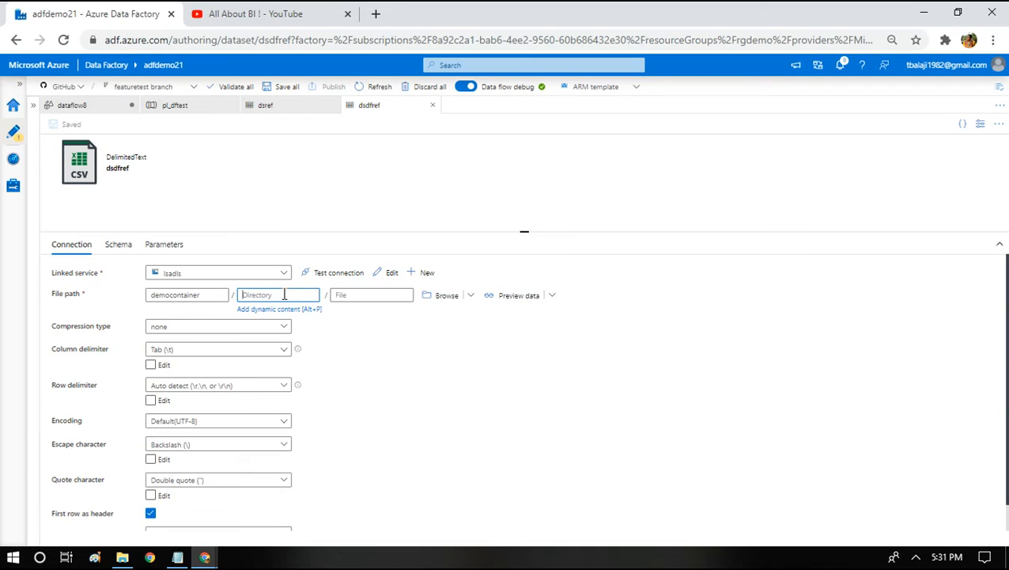
{"action": "double_click", "coordinate": [182, 290]}
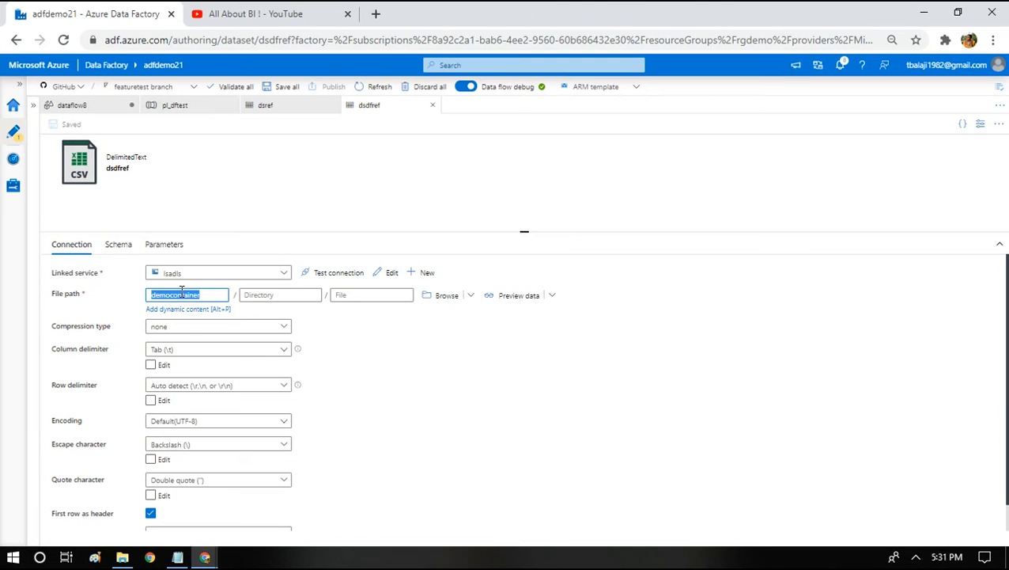
Step: Compare the connection settings of the dsref and dsdfref datasets, including file path and column delimiter
{"action": "left_click", "coordinate": [283, 115]}
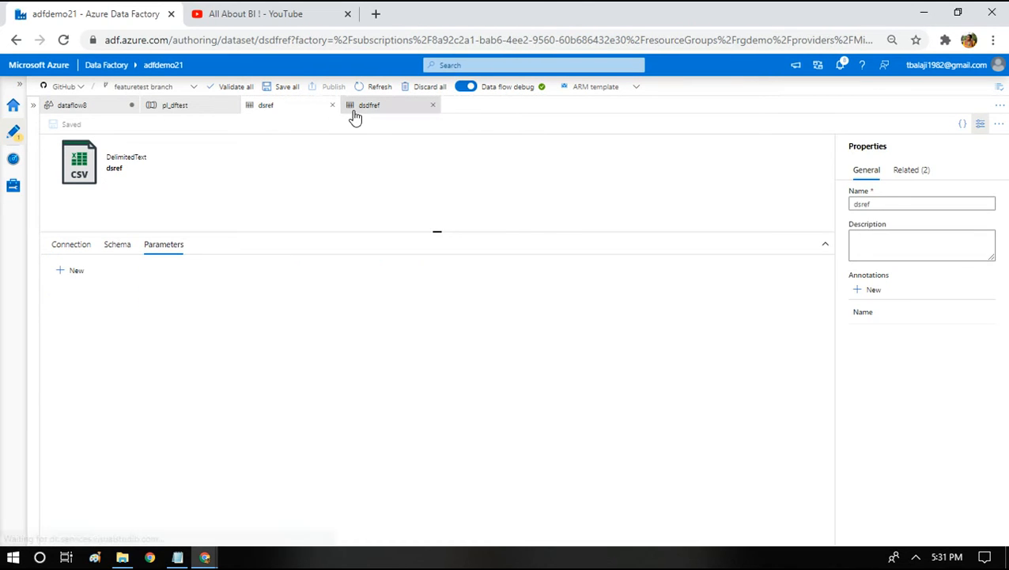
{"action": "left_click", "coordinate": [355, 115]}
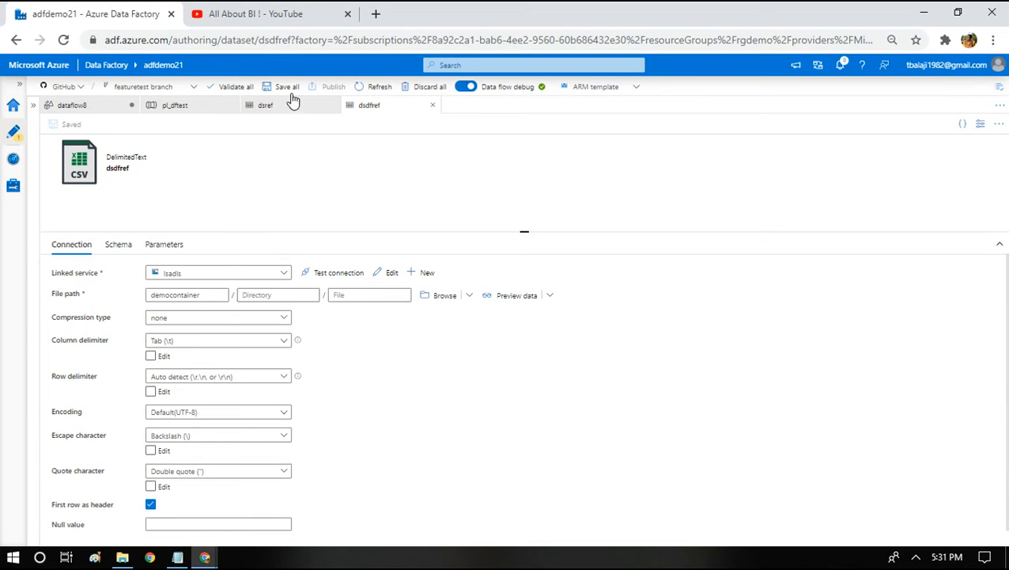
{"action": "left_click", "coordinate": [260, 111]}
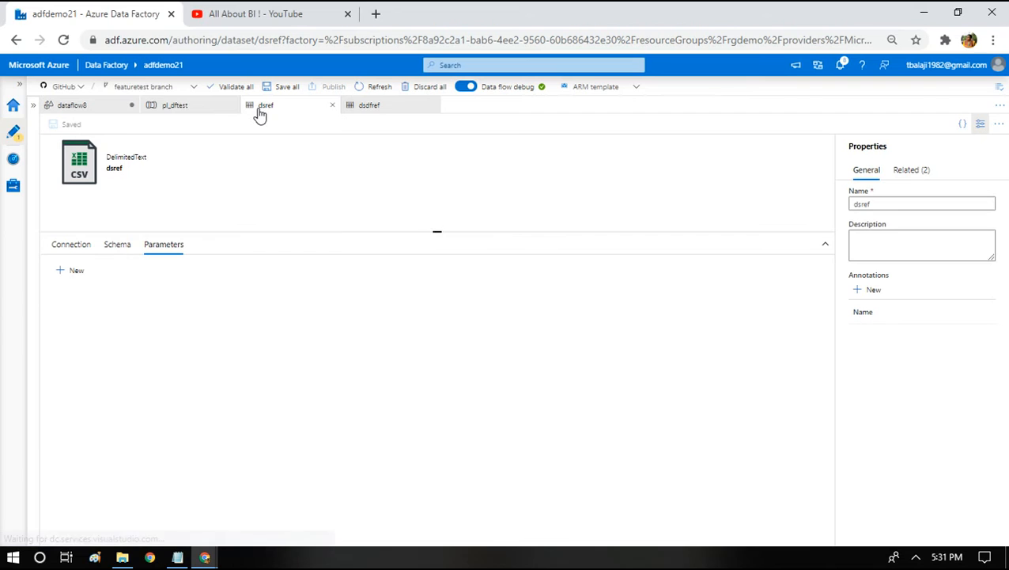
{"action": "left_click", "coordinate": [63, 250]}
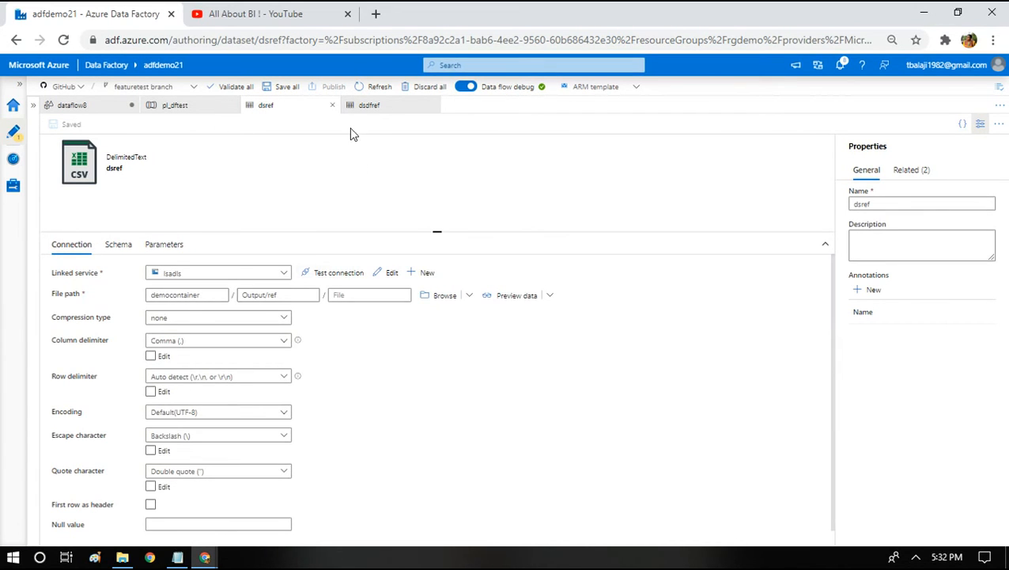
{"action": "left_click", "coordinate": [380, 106]}
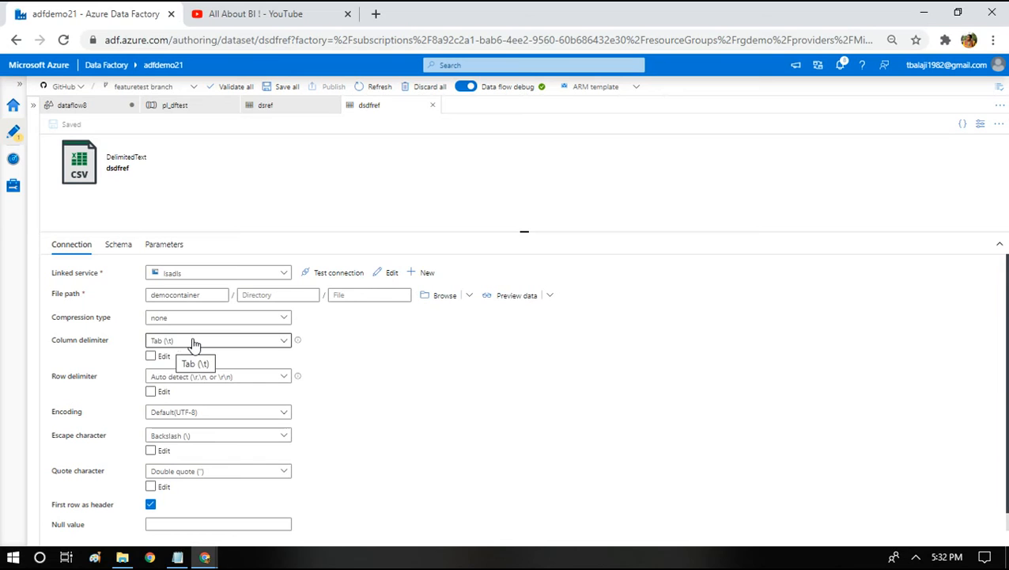
Step: Reopen dataflow8 from the pipeline and examine source1's wildcard path expression and dataset, leaving the expression unsaved
{"action": "left_click", "coordinate": [170, 108]}
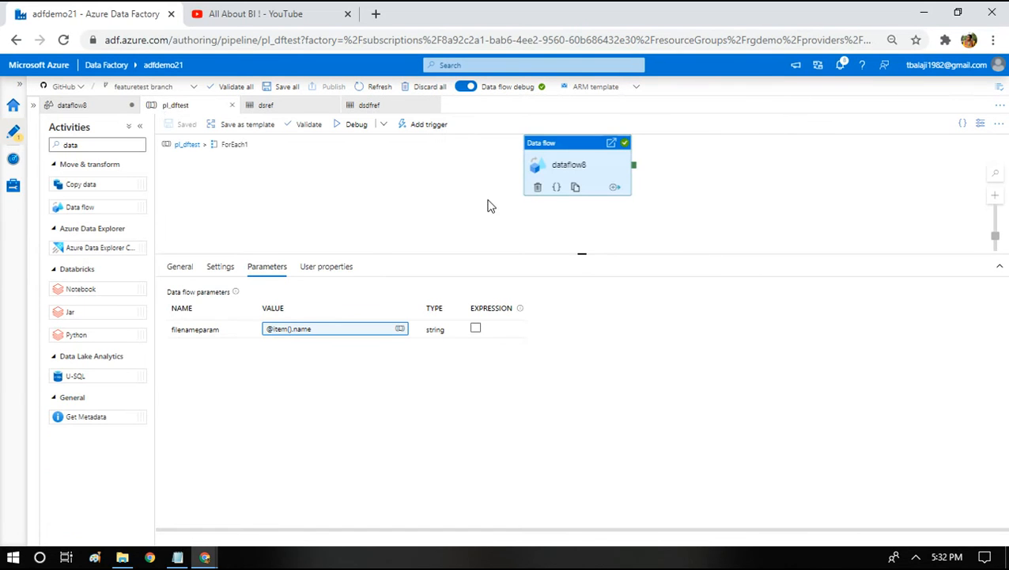
{"action": "double_click", "coordinate": [559, 169]}
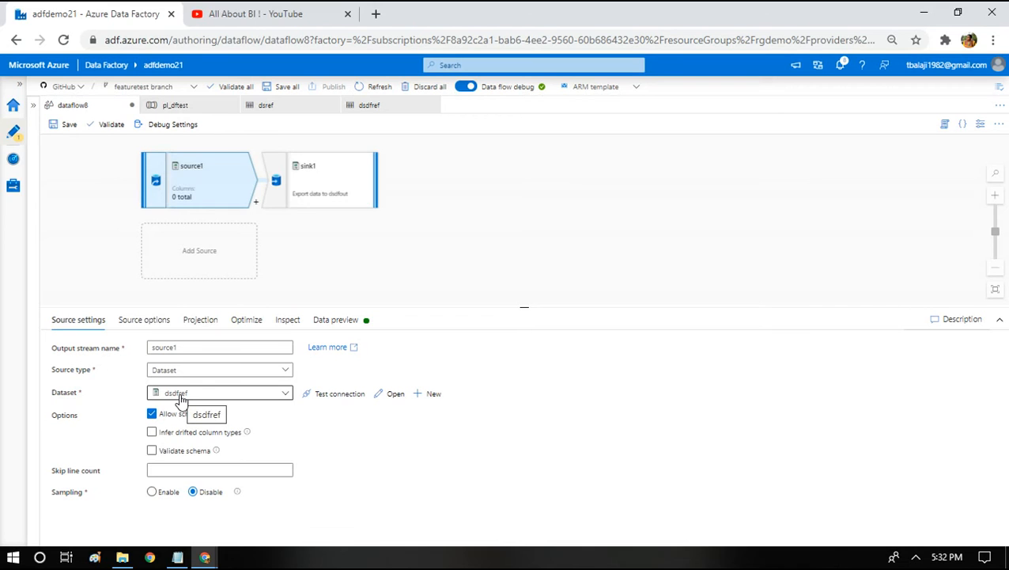
{"action": "left_click", "coordinate": [137, 325]}
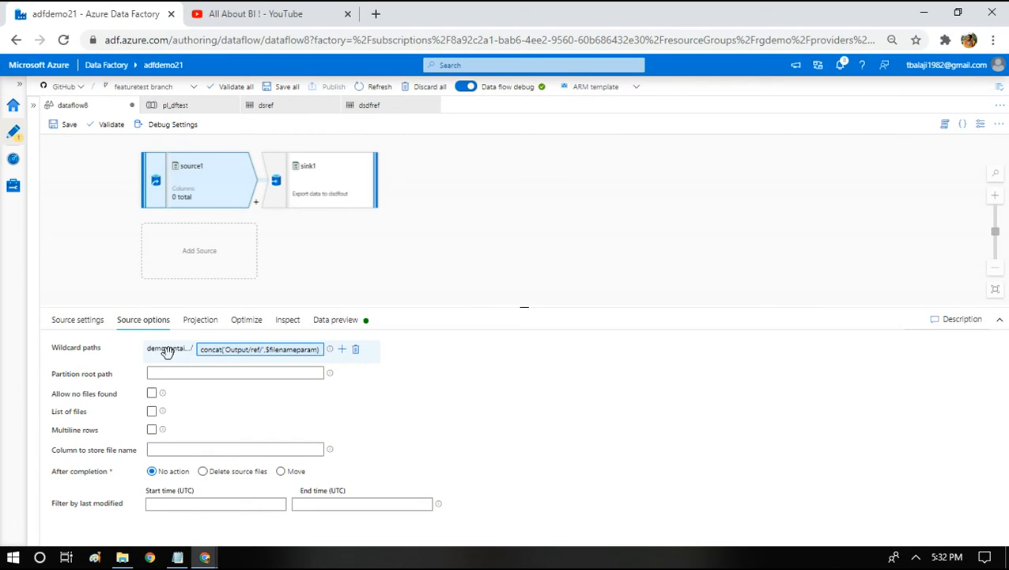
{"action": "left_click", "coordinate": [254, 356]}
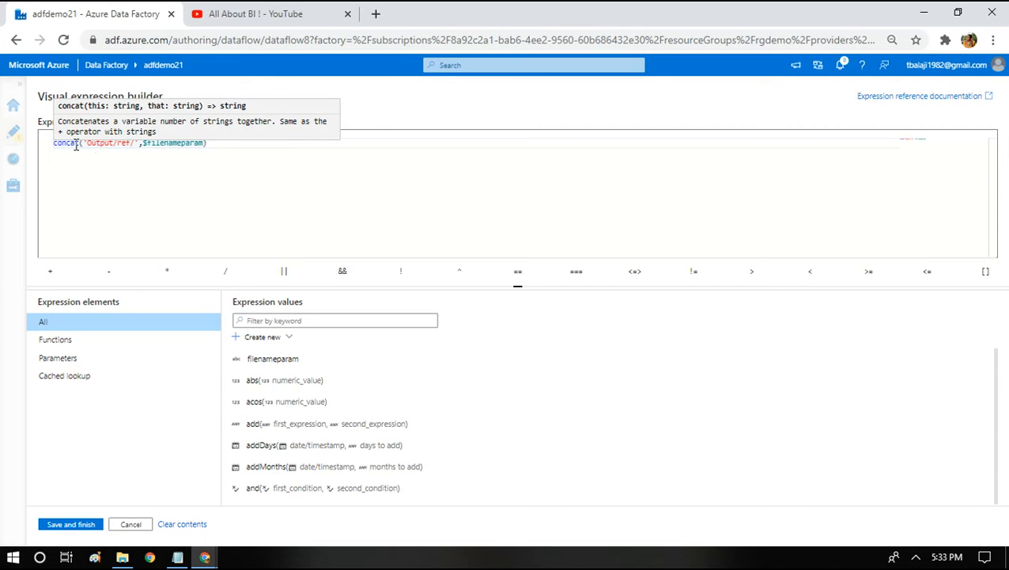
{"action": "double_click", "coordinate": [90, 143]}
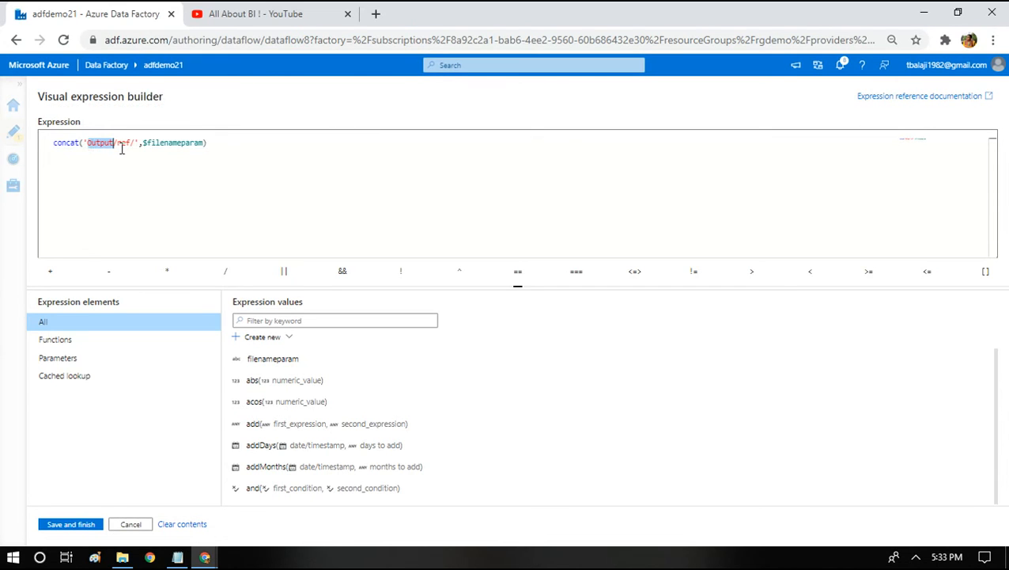
{"action": "double_click", "coordinate": [123, 144]}
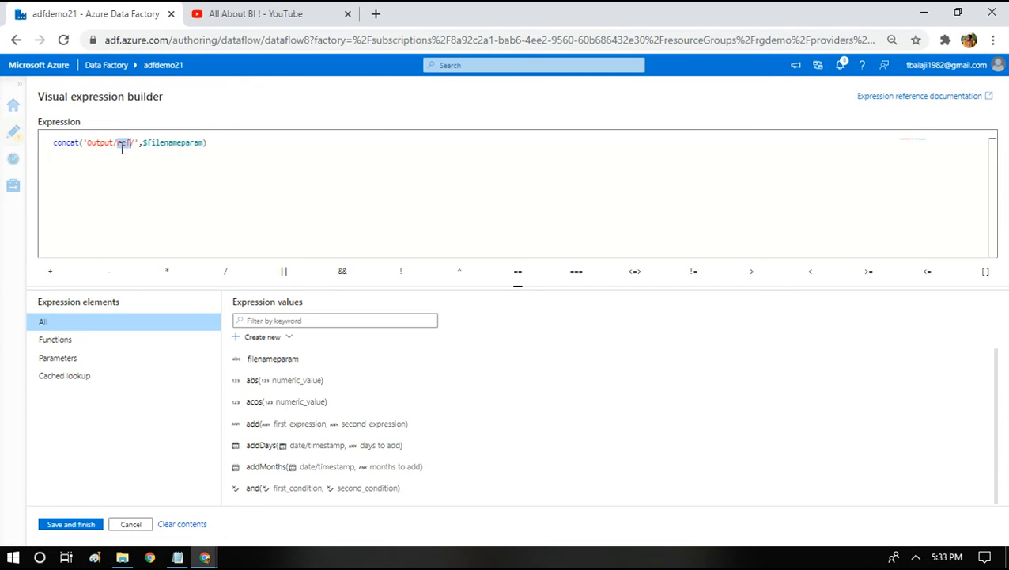
{"action": "double_click", "coordinate": [166, 144]}
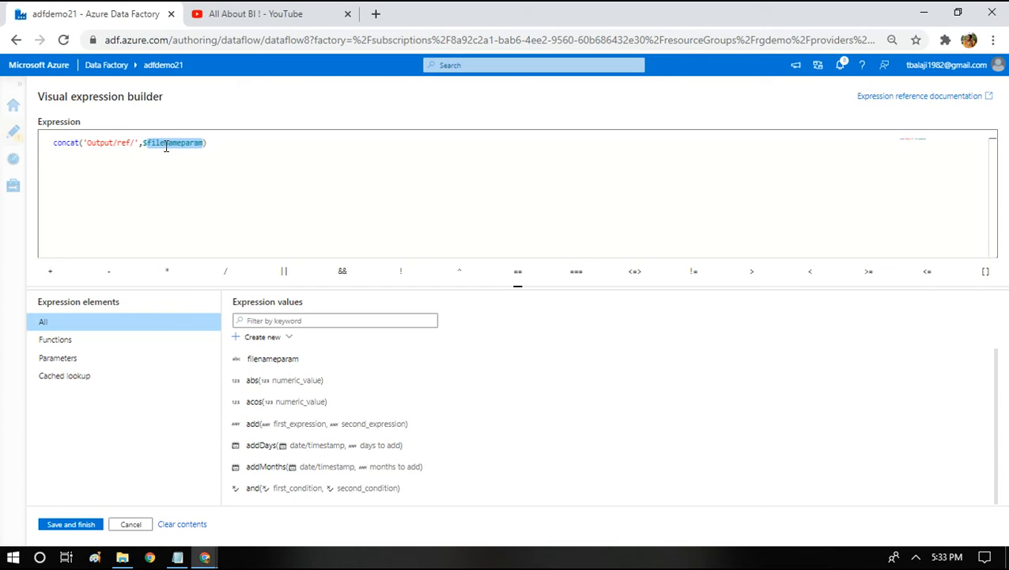
{"action": "left_click", "coordinate": [131, 526]}
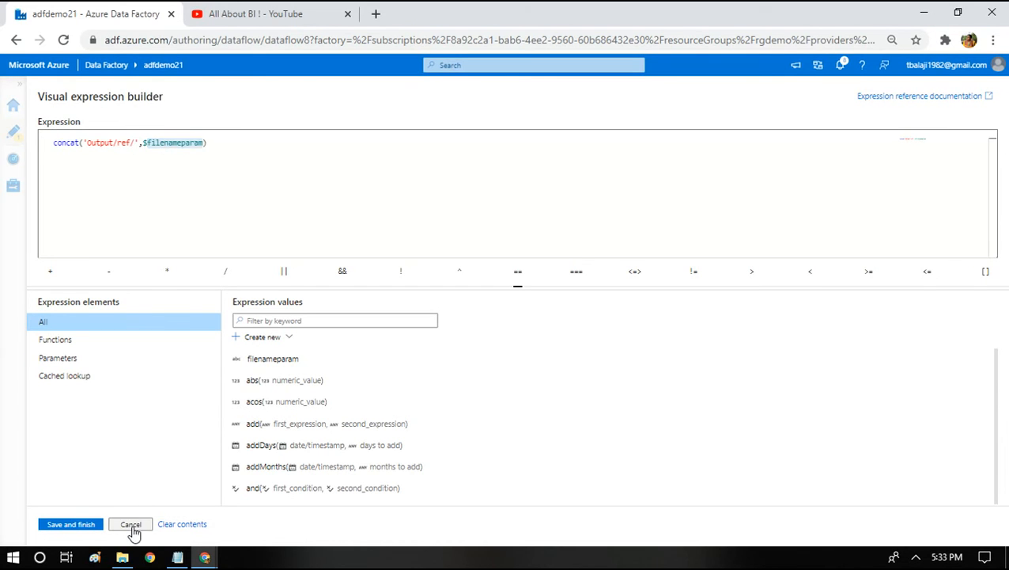
{"action": "left_click", "coordinate": [52, 323]}
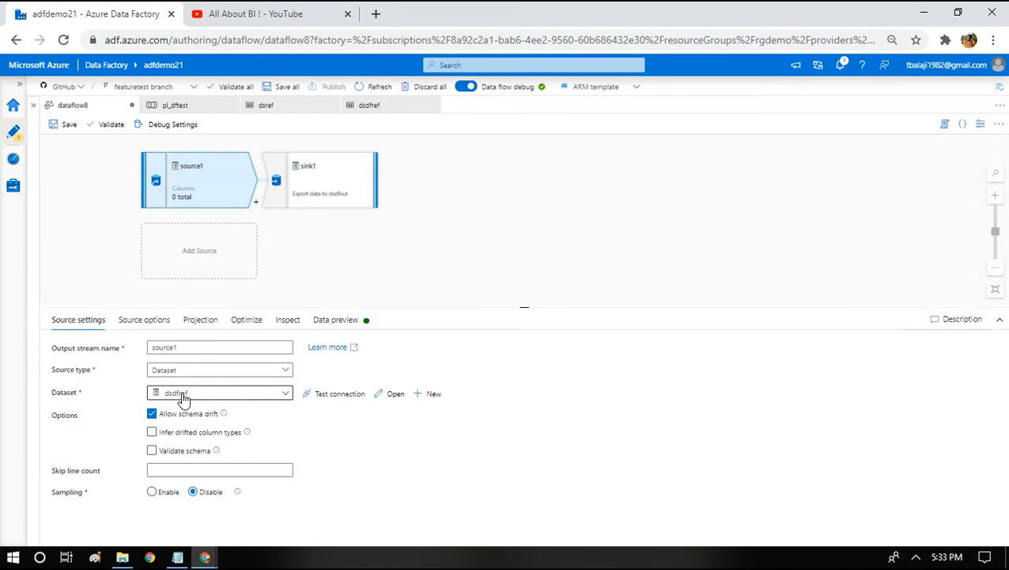
{"action": "left_click", "coordinate": [144, 322]}
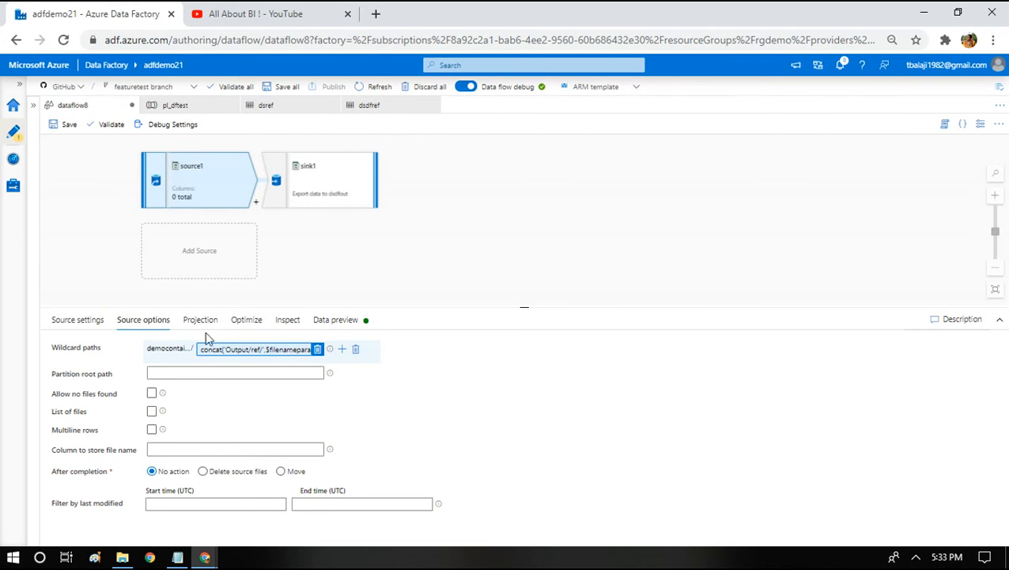
Step: Open the dsdfout dataset used by sink1 and check the directory in its file path
{"action": "left_click", "coordinate": [352, 182]}
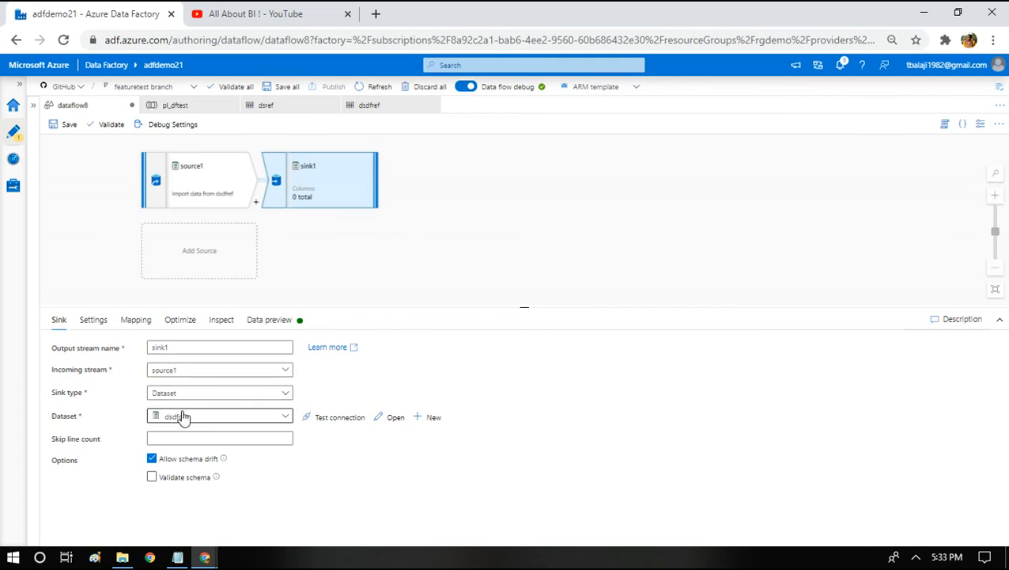
{"action": "left_click", "coordinate": [396, 419]}
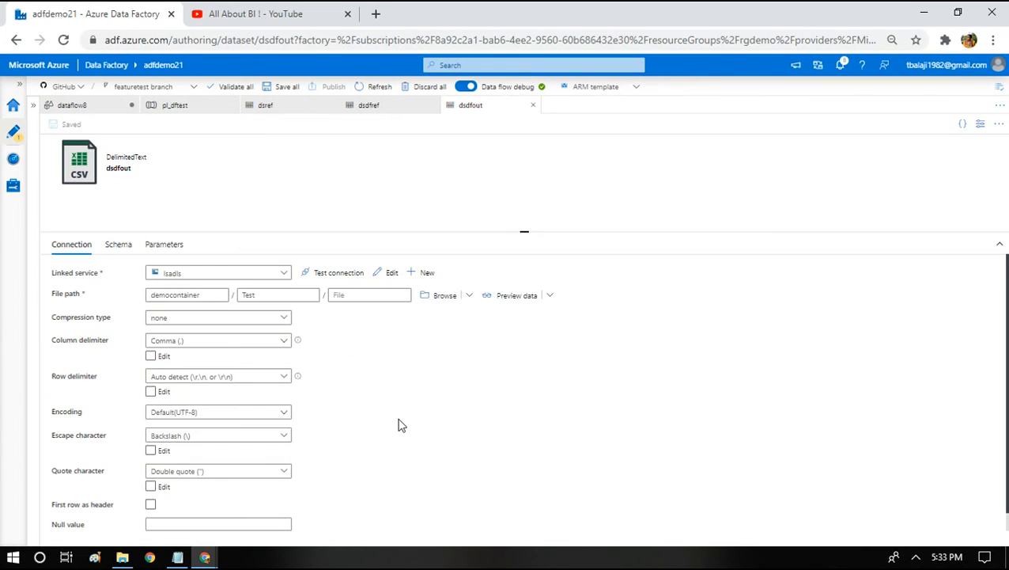
{"action": "double_click", "coordinate": [248, 297]}
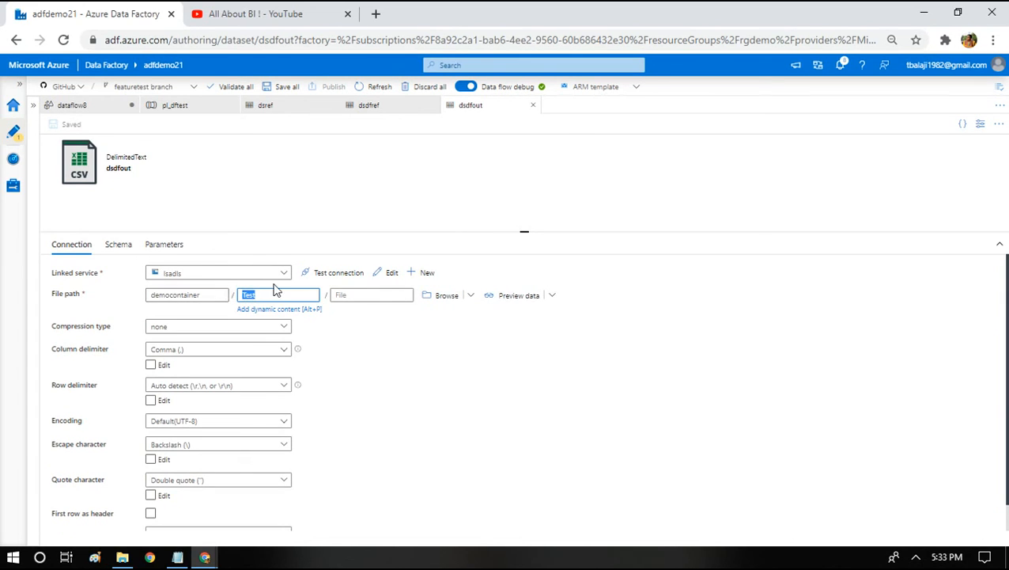
Step: Reopen dataflow8 from the pl_dftest pipeline and review sink1's dataset, file name option and file name parameter
{"action": "left_click", "coordinate": [199, 108]}
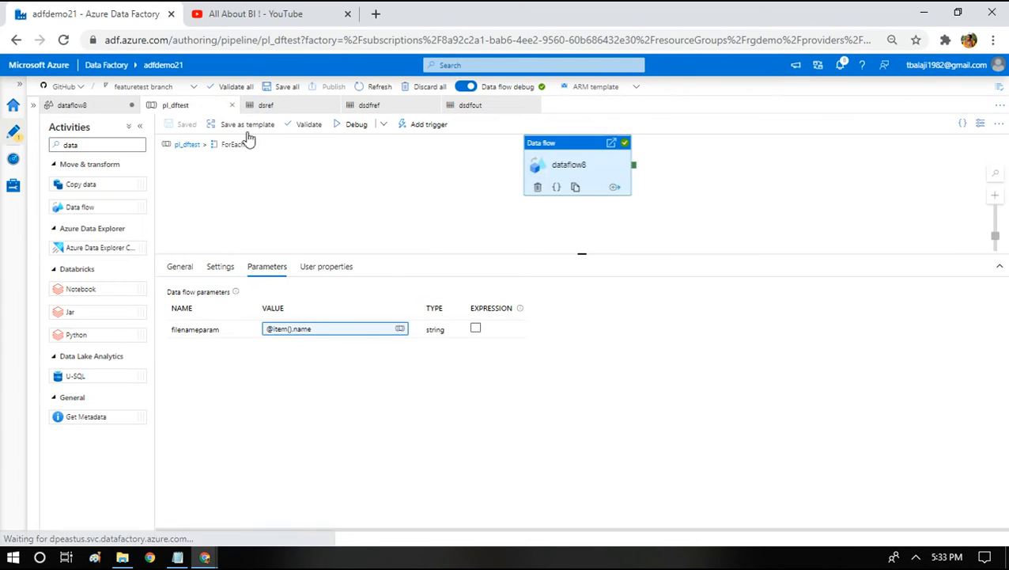
{"action": "double_click", "coordinate": [571, 151]}
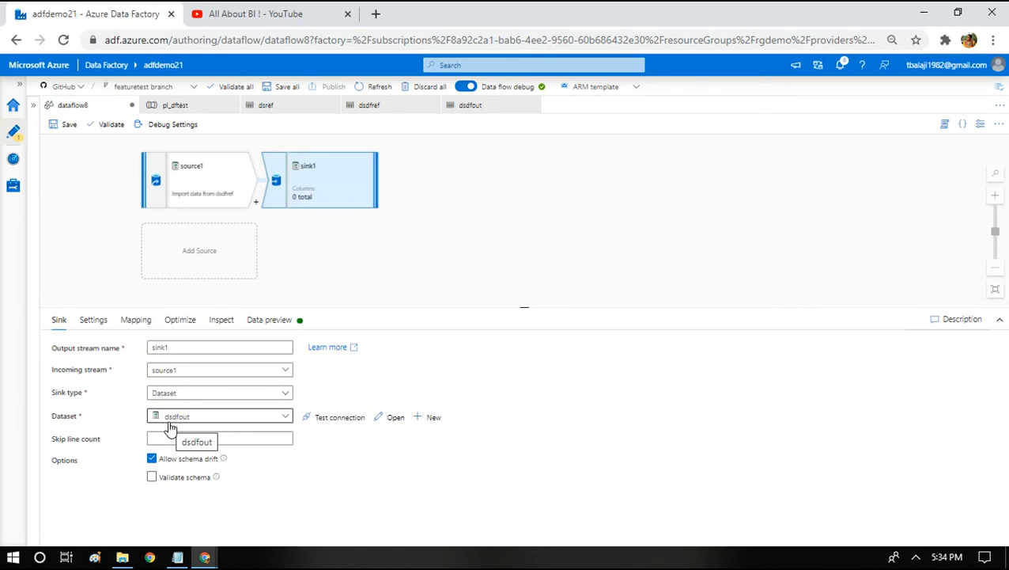
{"action": "left_click", "coordinate": [103, 327]}
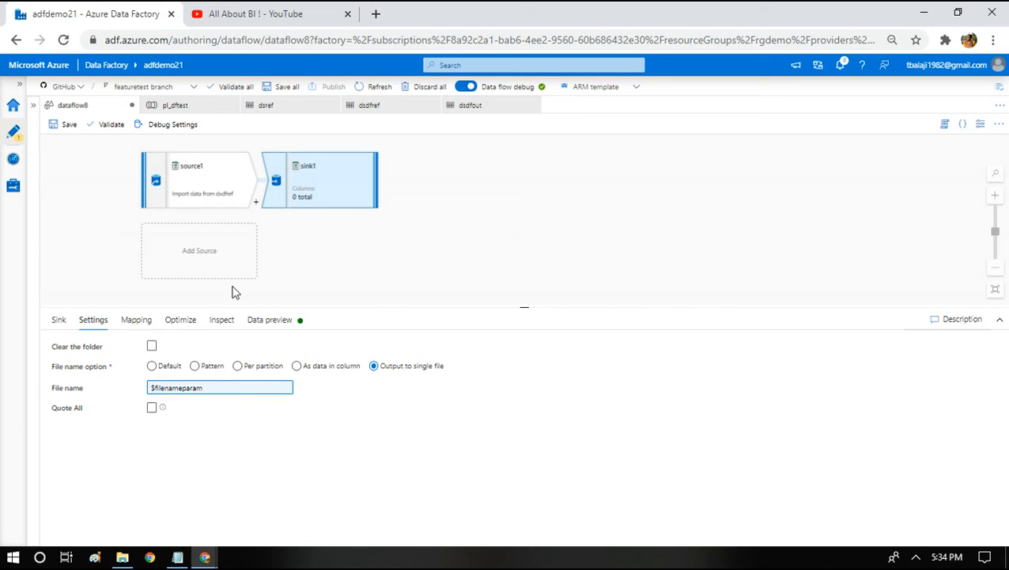
Step: Return from ForEach1 to the top level of the pl_dftest pipeline and start a debug run
{"action": "left_click", "coordinate": [192, 108]}
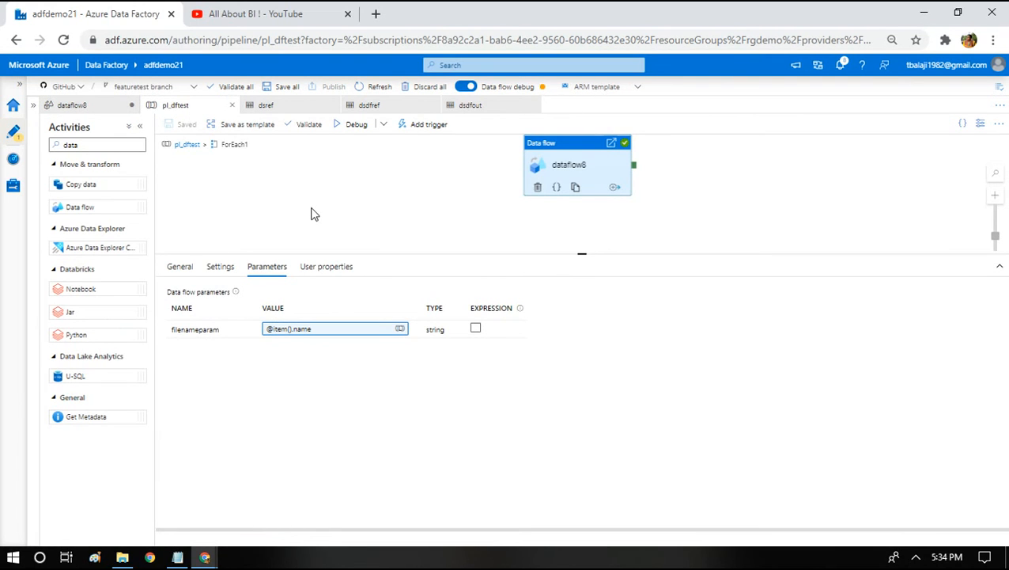
{"action": "left_click", "coordinate": [188, 146]}
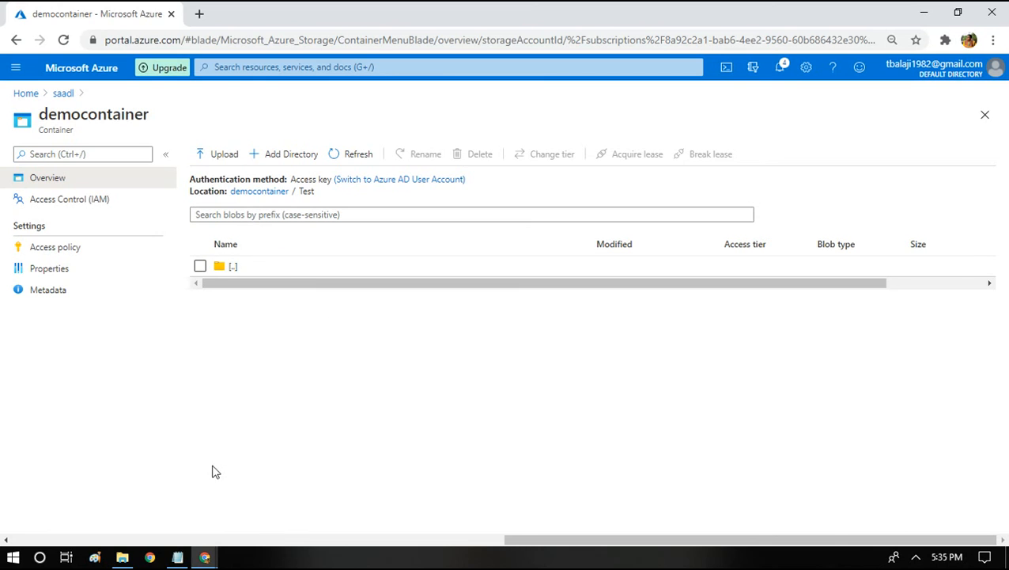
{"action": "mouse_move", "coordinate": [205, 557]}
{"action": "left_click", "coordinate": [144, 500]}
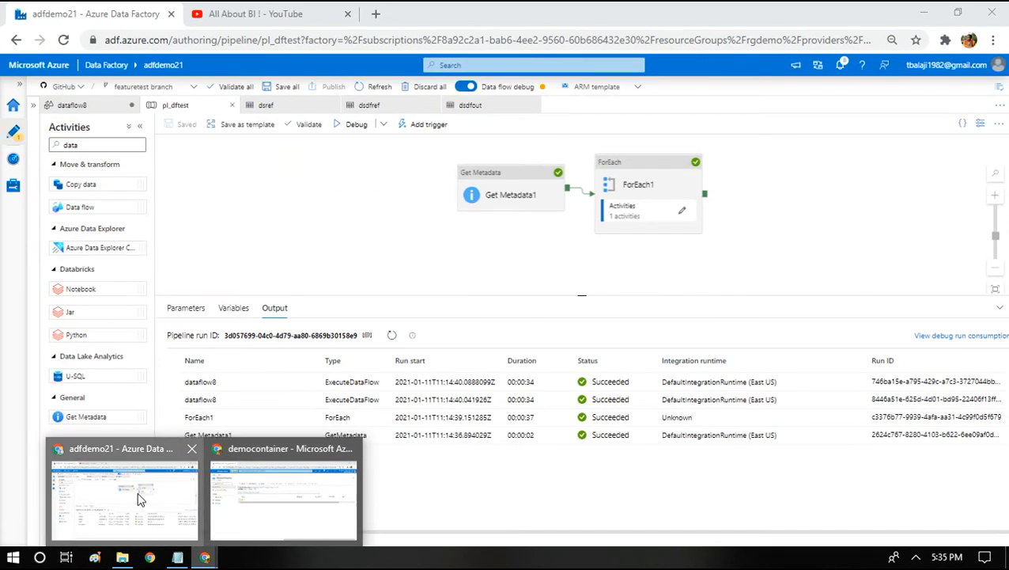
{"action": "left_click", "coordinate": [348, 135]}
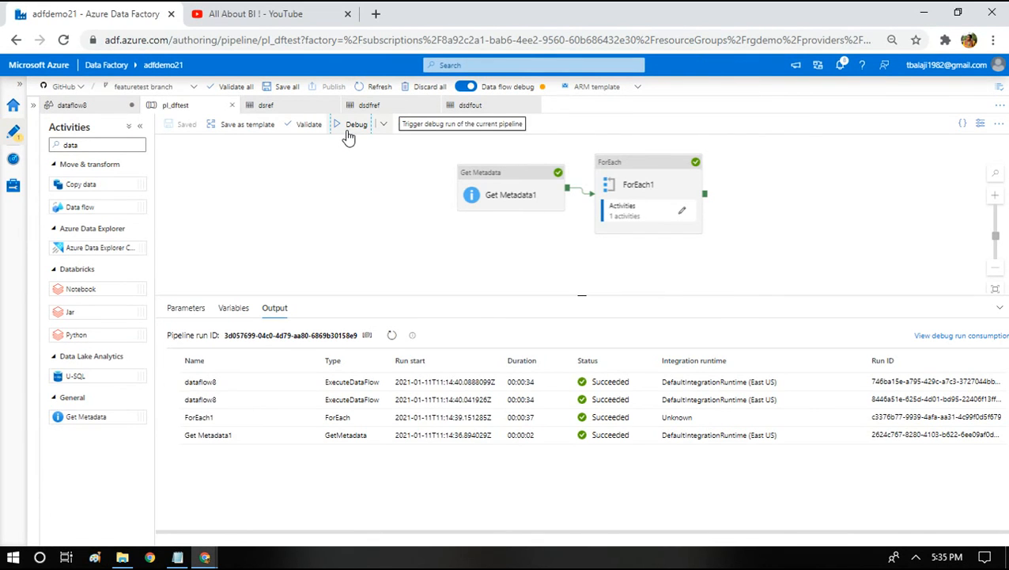